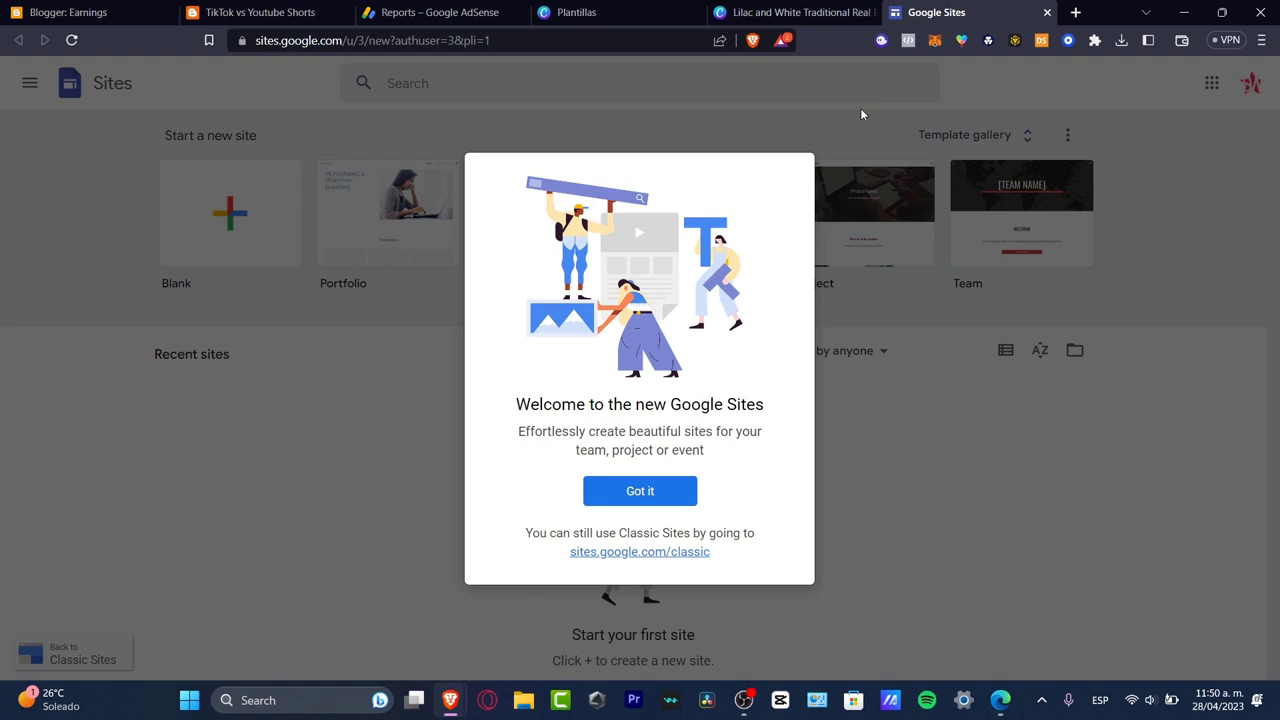
Dismiss the welcome message and create a site from the Dog Walker template in the template gallery's Small business section
click(686, 491)
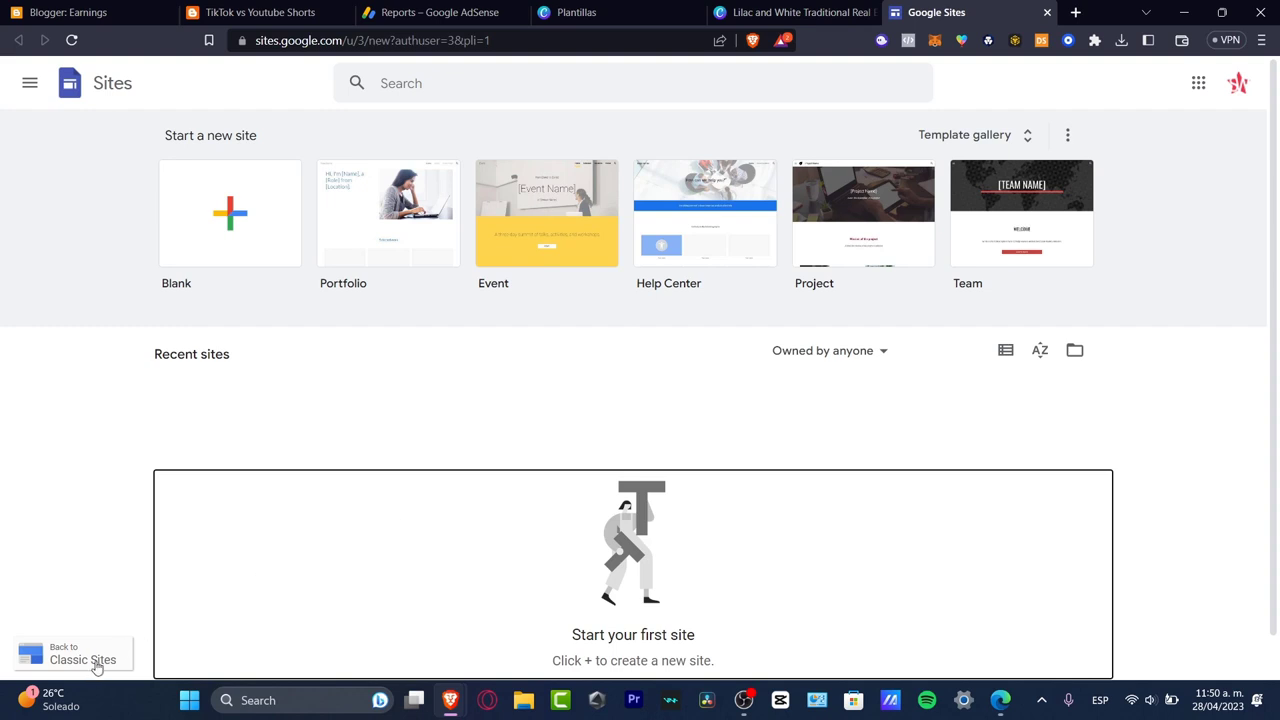
scroll(808, 337, down, 1)
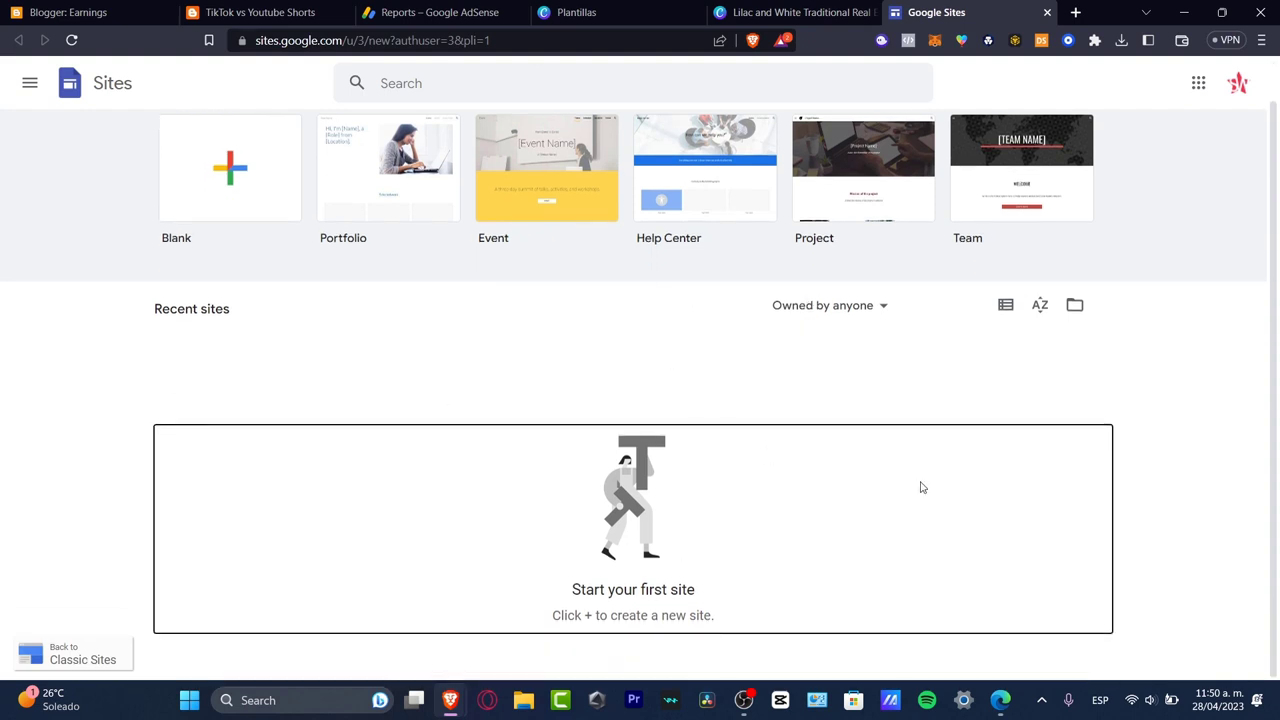
scroll(924, 490, up, 1)
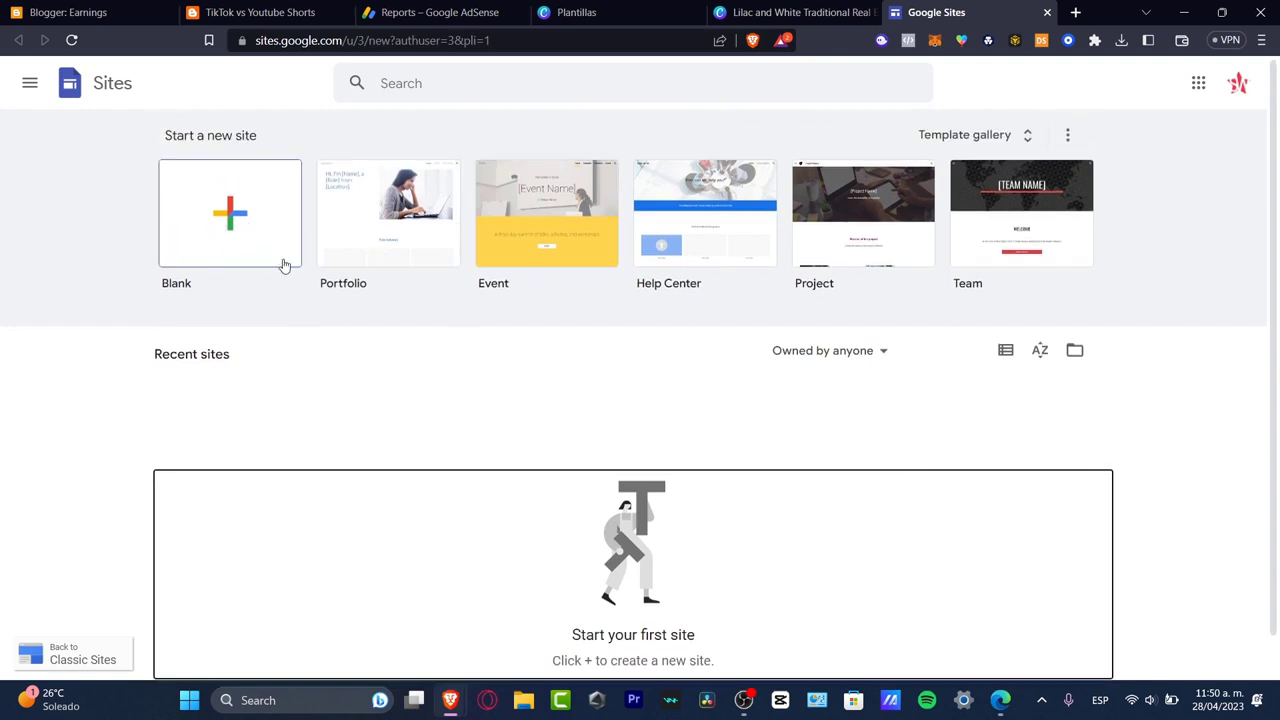
click(957, 132)
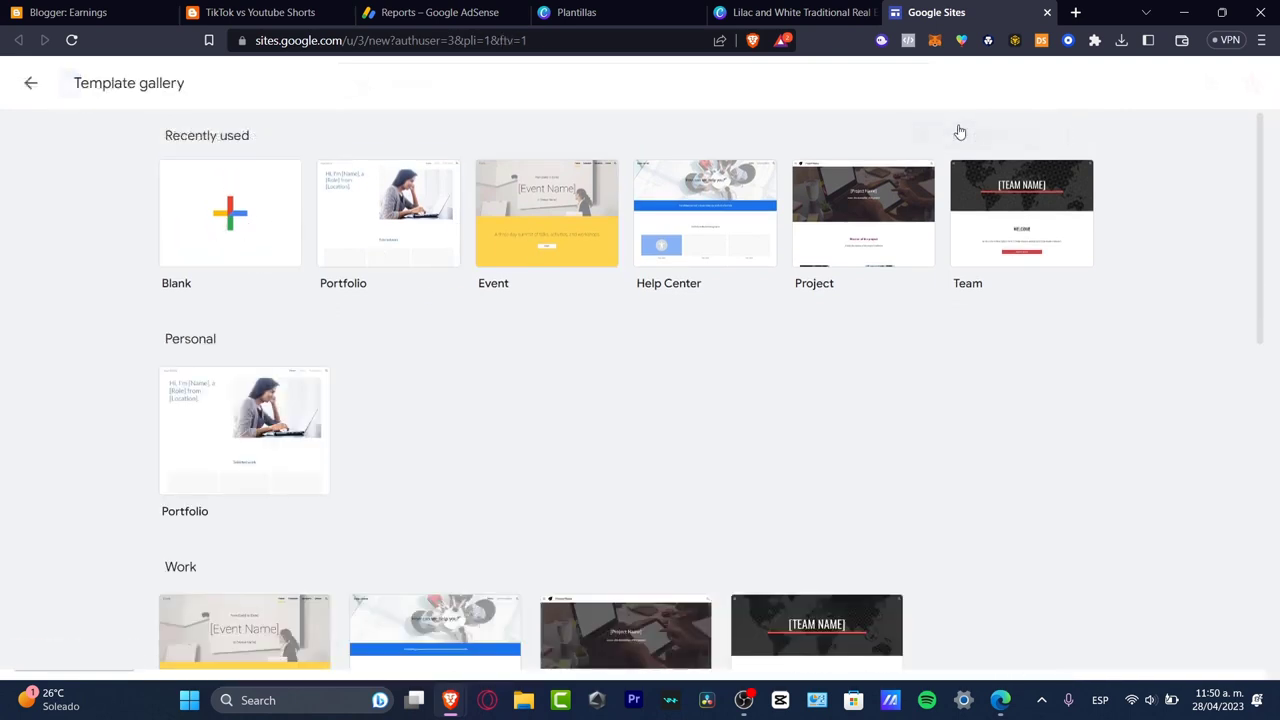
scroll(1028, 287, down, 4)
scroll(1033, 291, down, 4)
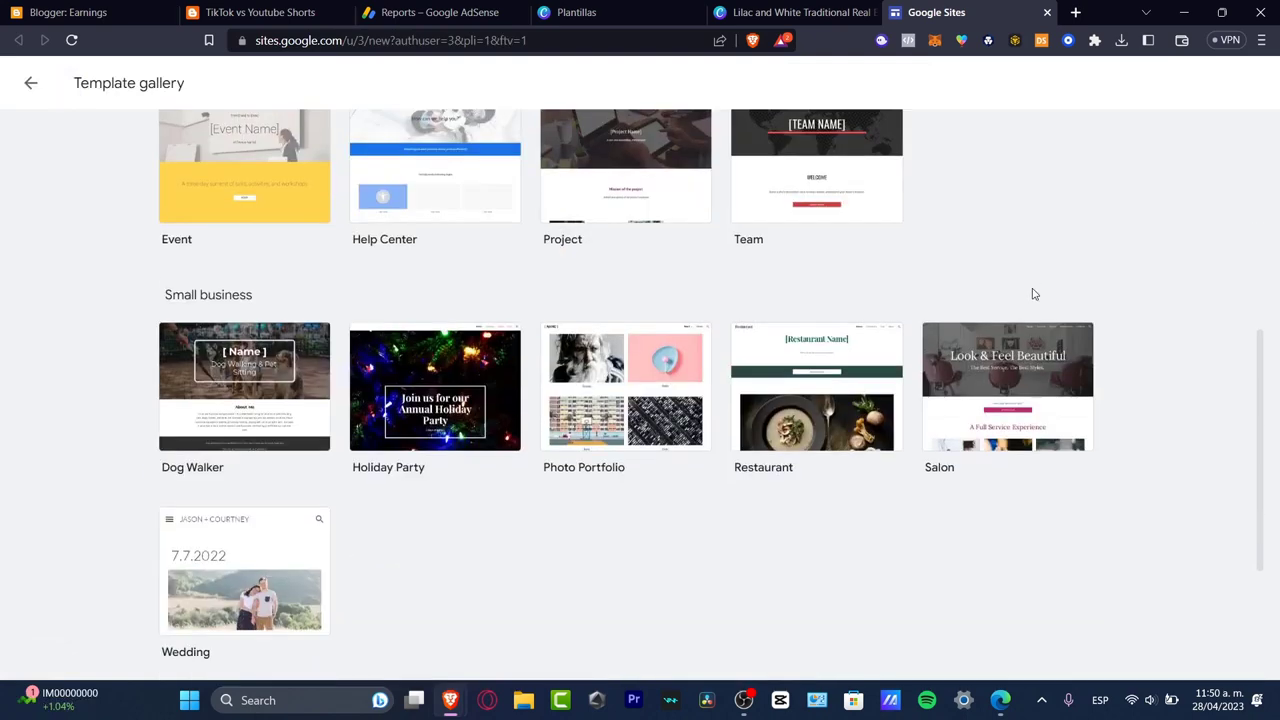
scroll(1034, 294, down, 3)
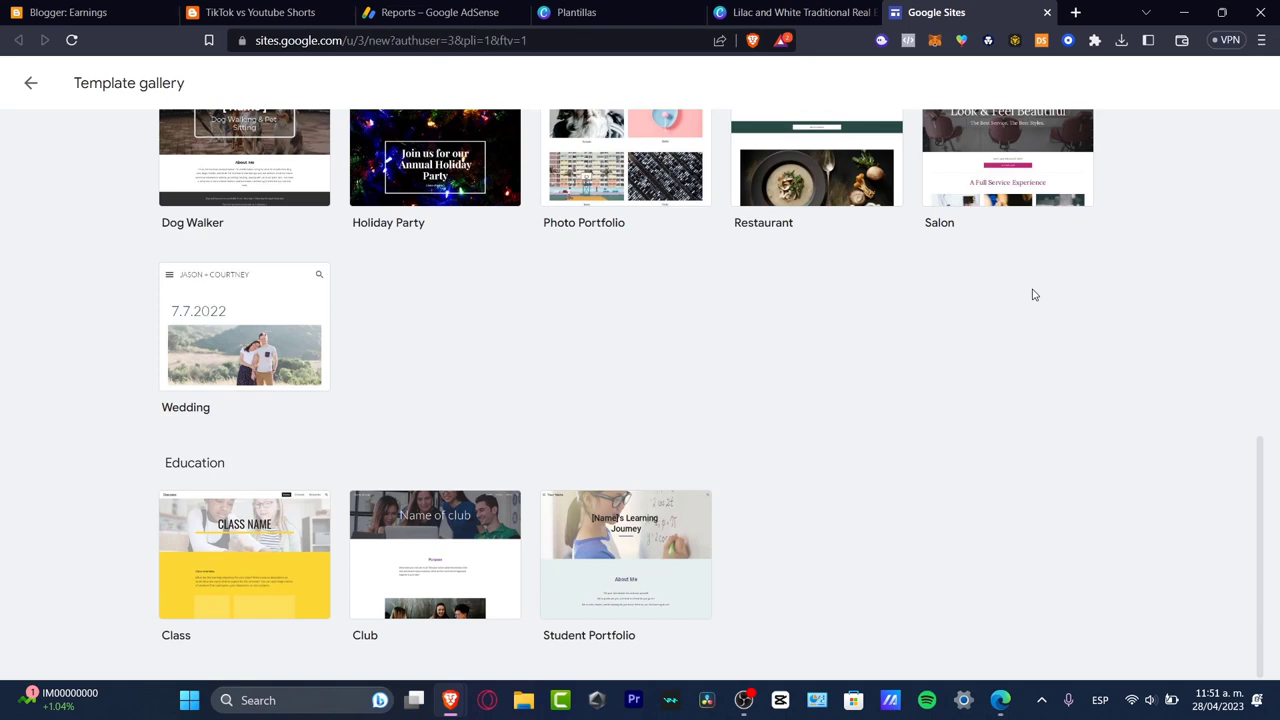
scroll(920, 373, up, 3)
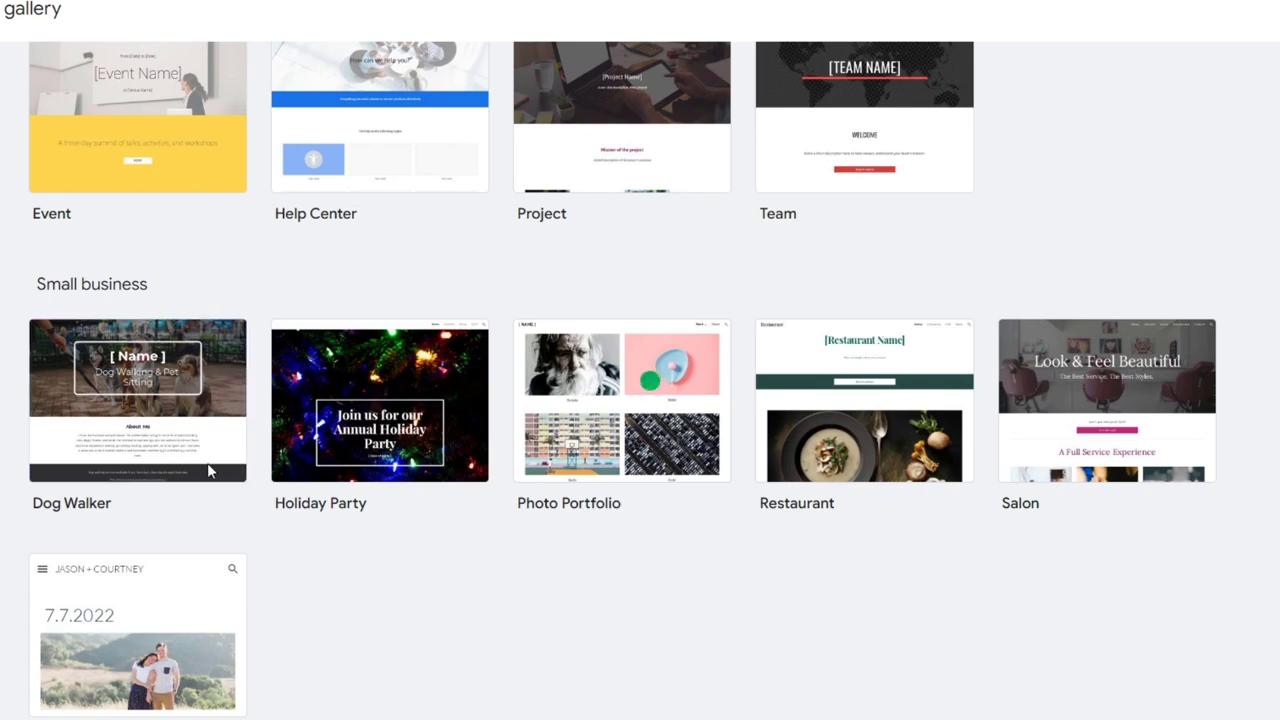
click(183, 432)
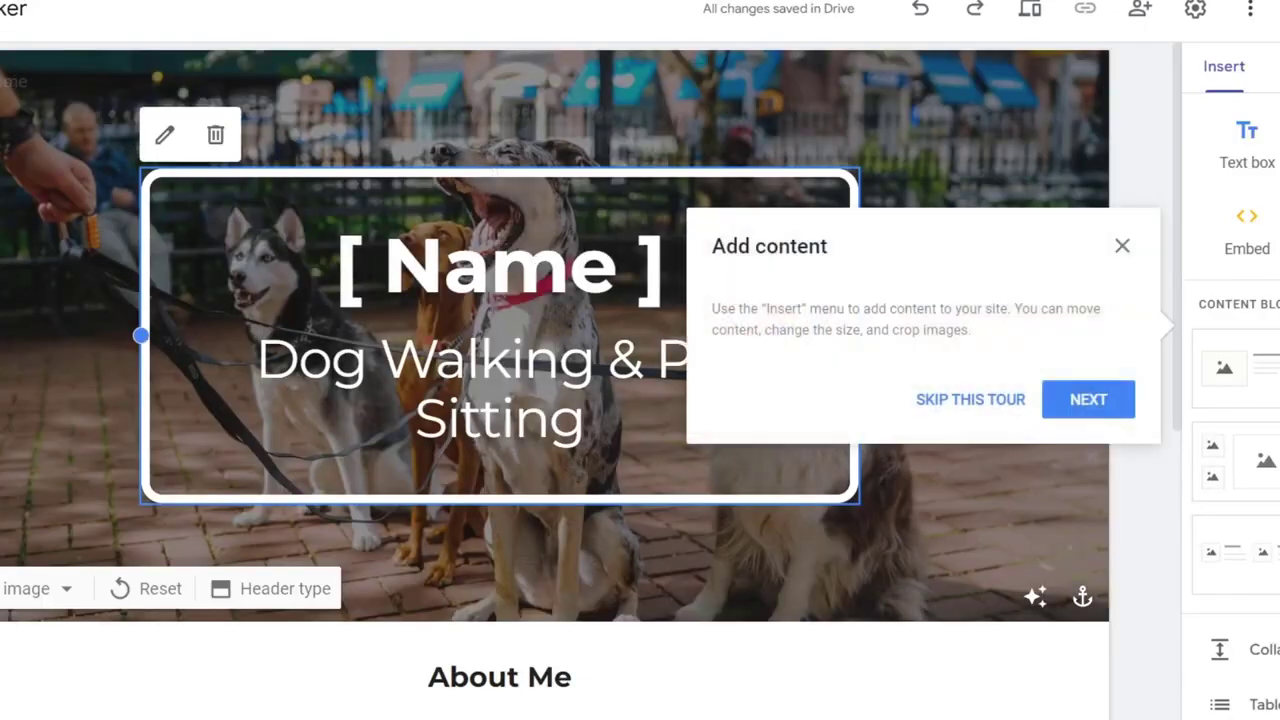
Close the Add content tour and show the site's page list
scroll(951, 529, down, 6)
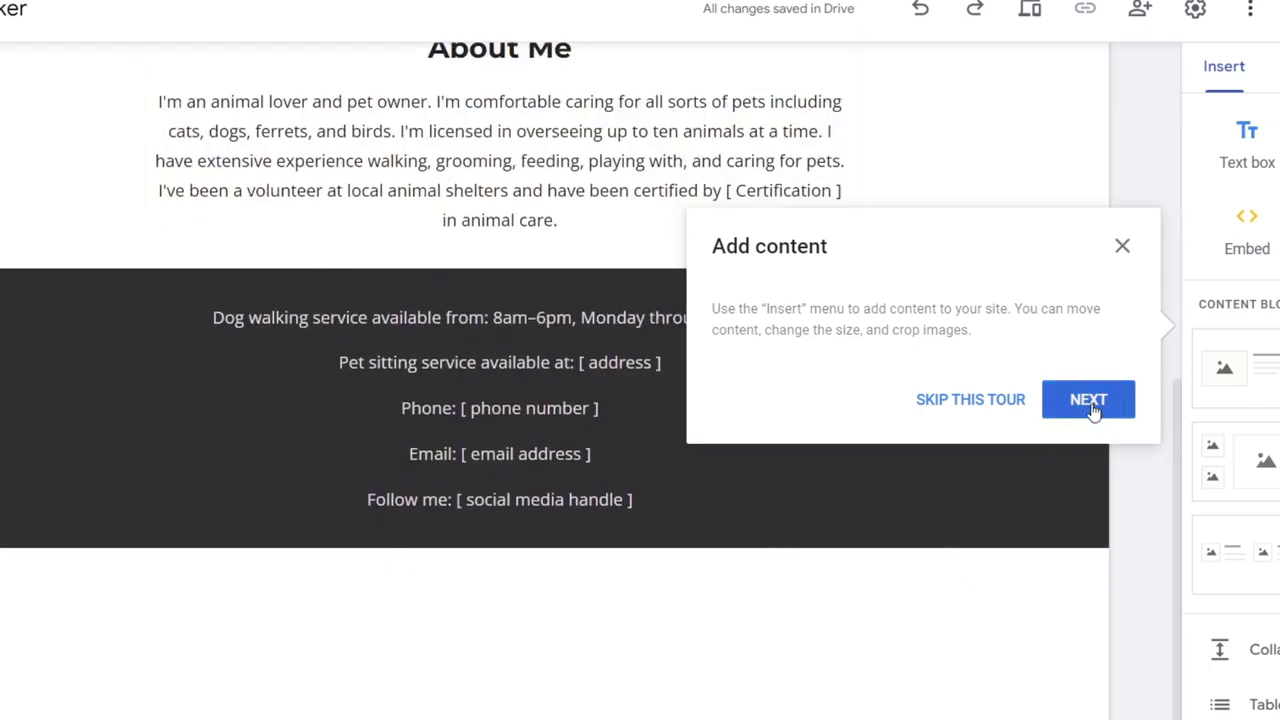
click(1122, 246)
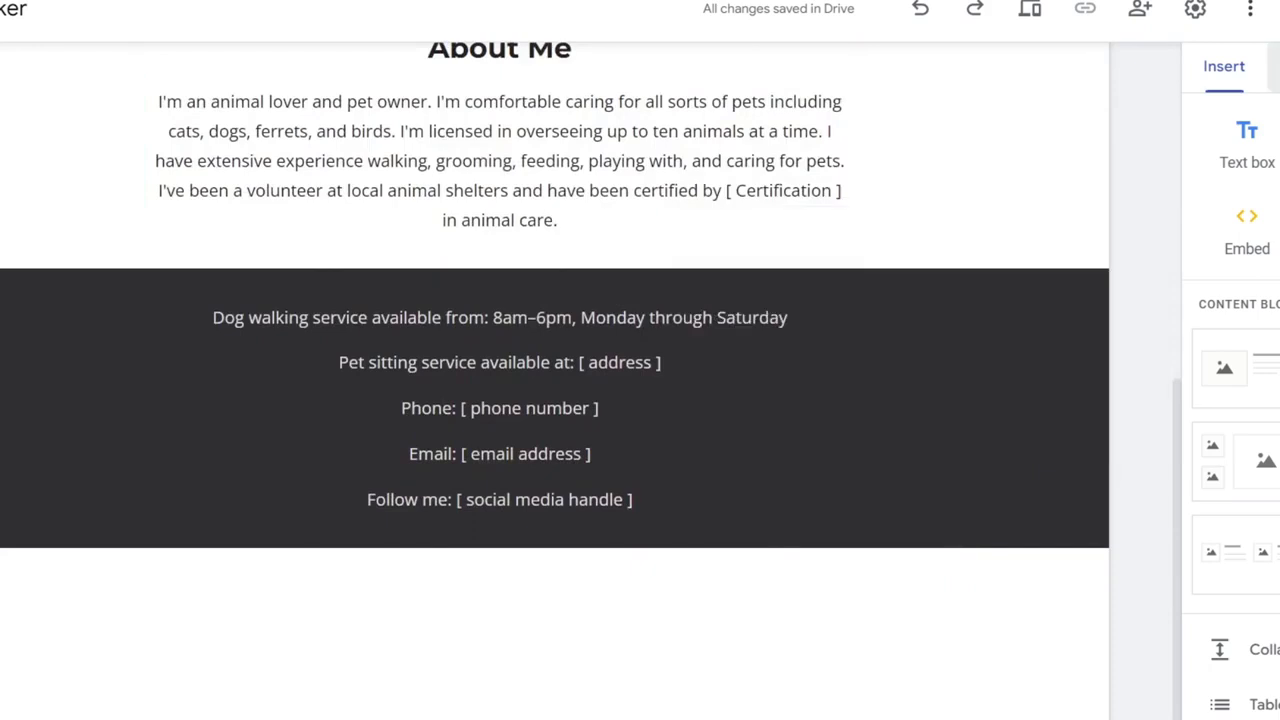
click(1275, 66)
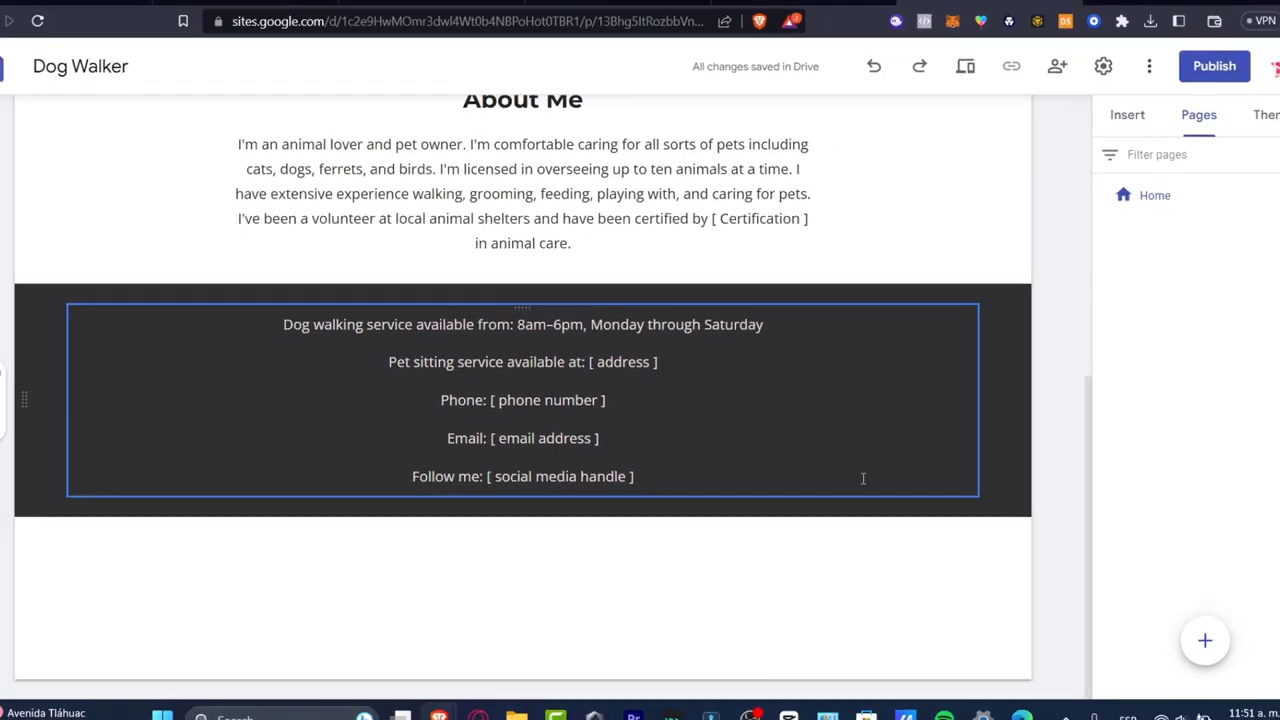
Replace the header's title with "TikTok vs Youtube Shorts" and its subtitle with "Which one is the best as an influencer?"
scroll(863, 478, up, 5)
mouse_move(852, 479)
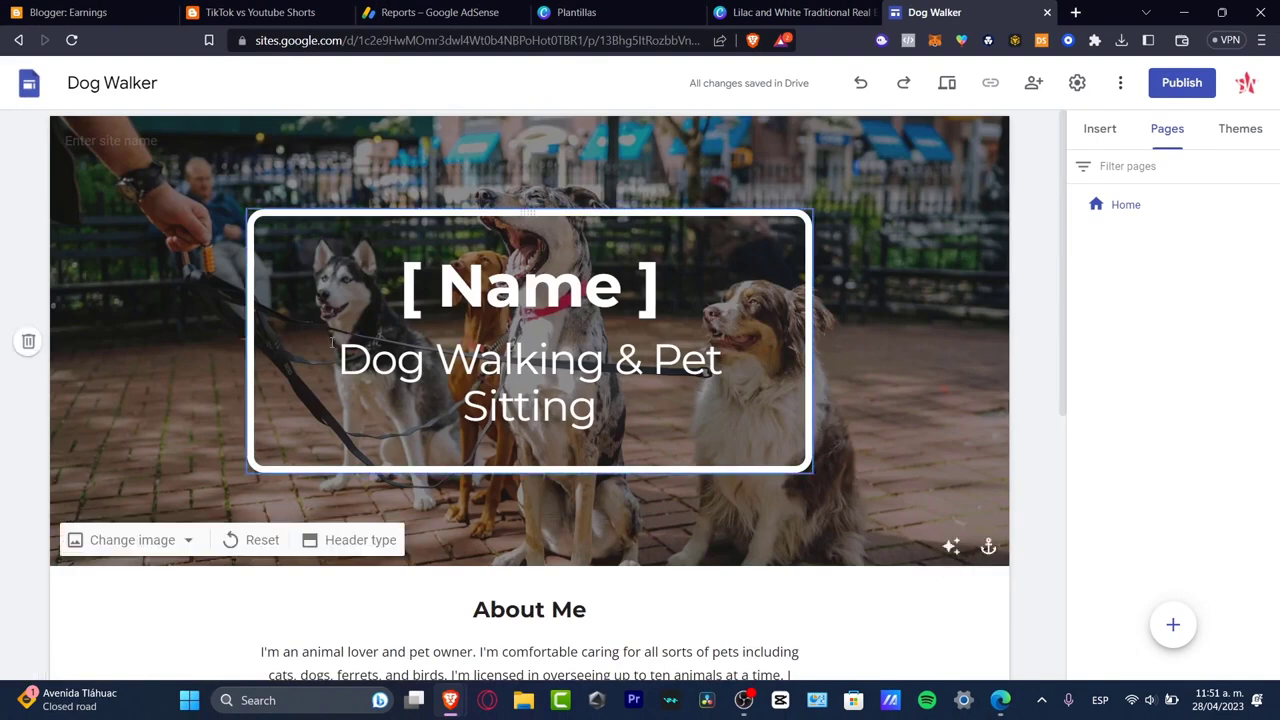
click(125, 540)
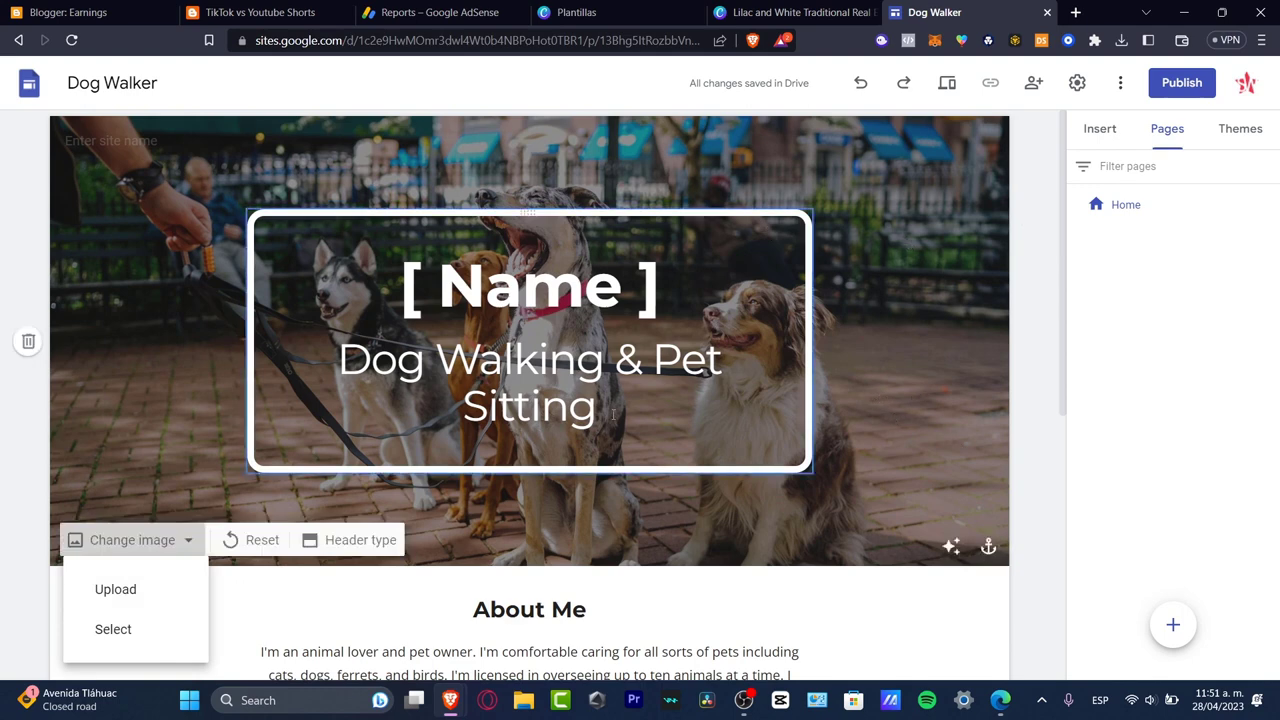
triple_click(618, 305)
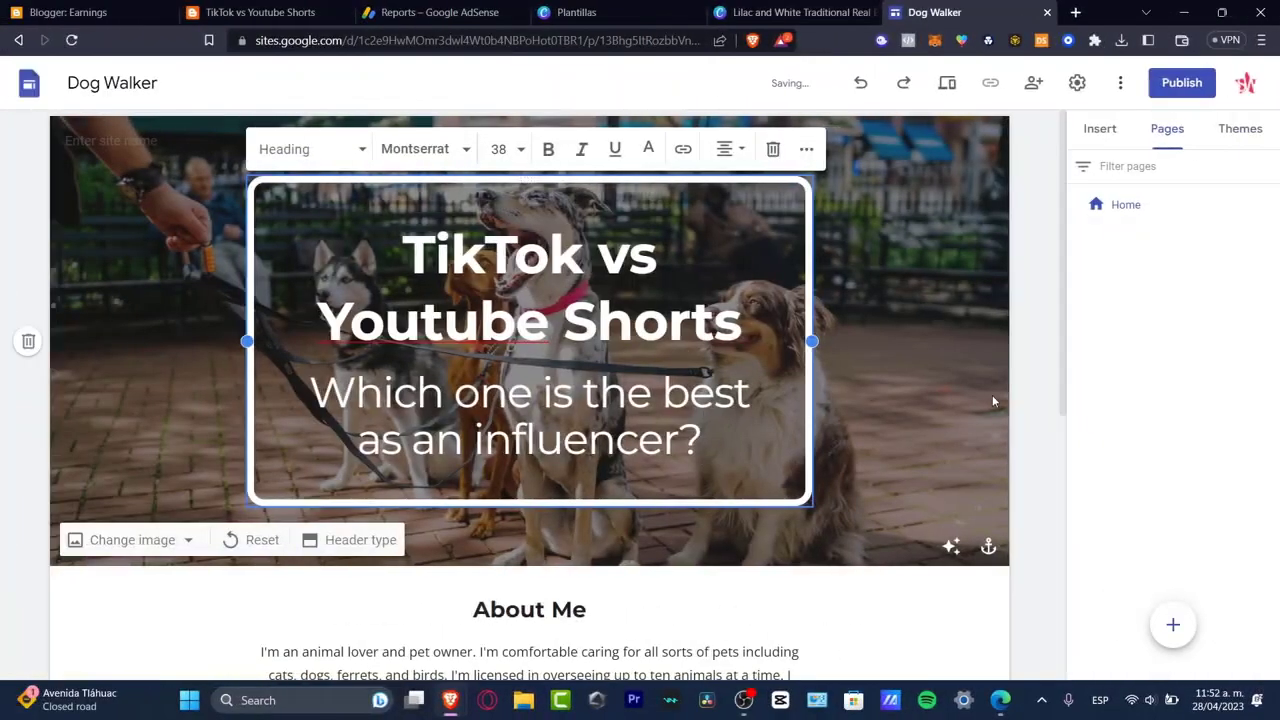
click(980, 391)
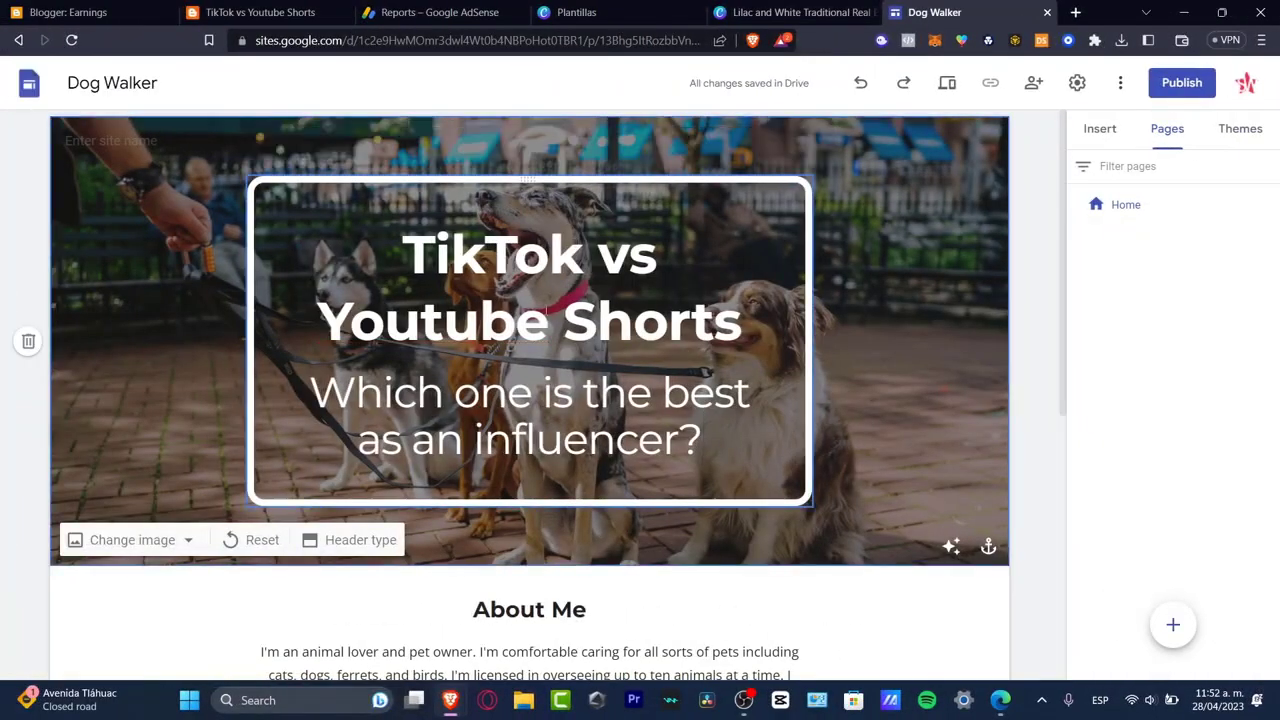
Open the image selection for the header background and look through its gallery, URL, search, album and Google Drive sources
click(132, 540)
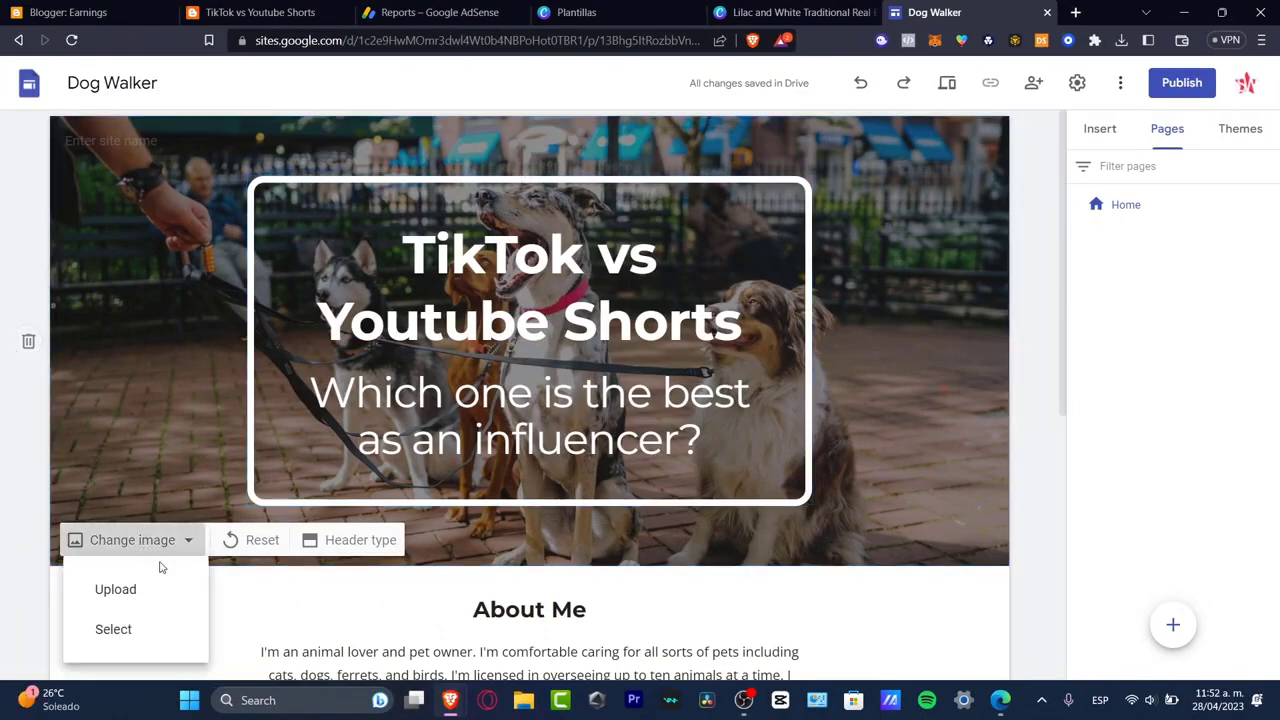
click(143, 632)
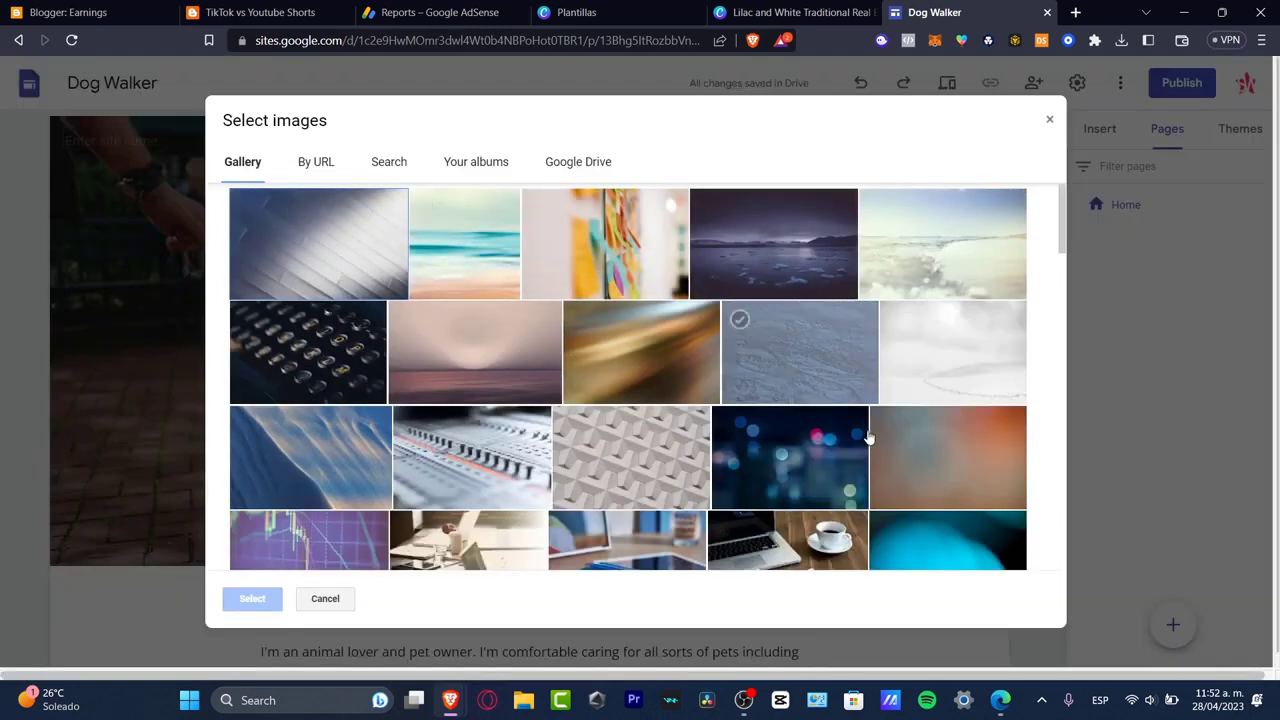
click(320, 163)
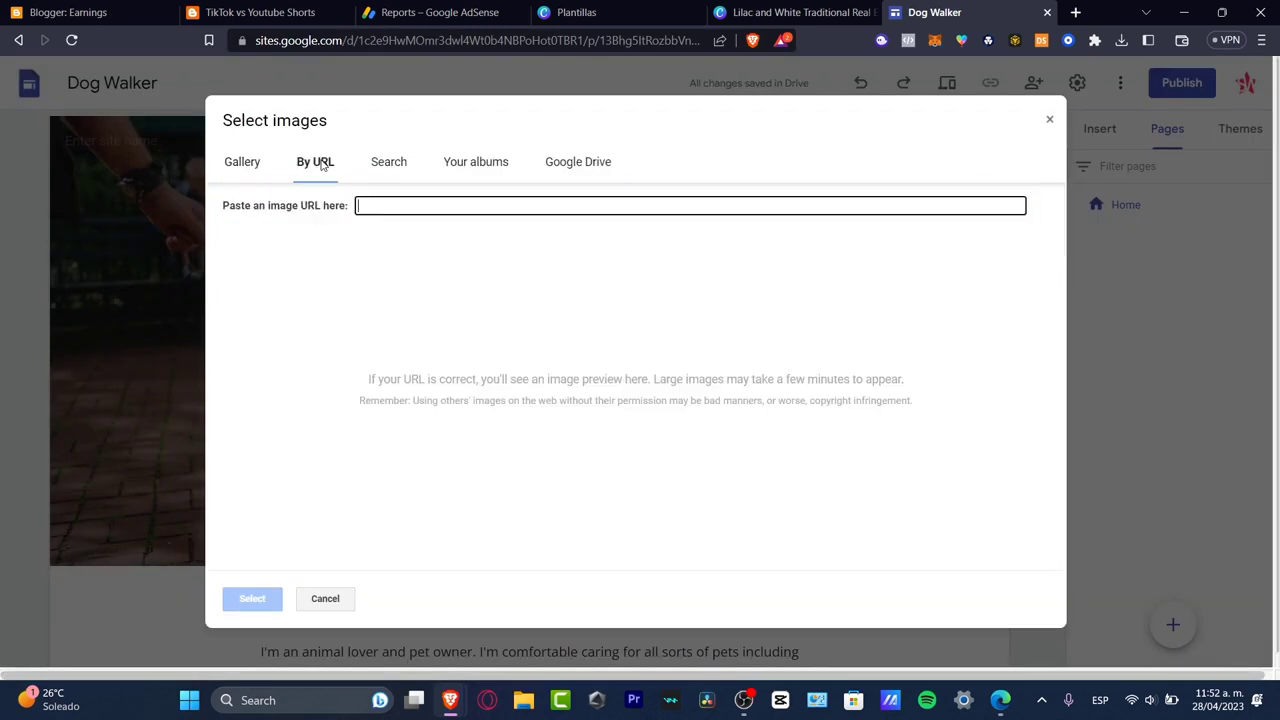
click(388, 163)
click(476, 163)
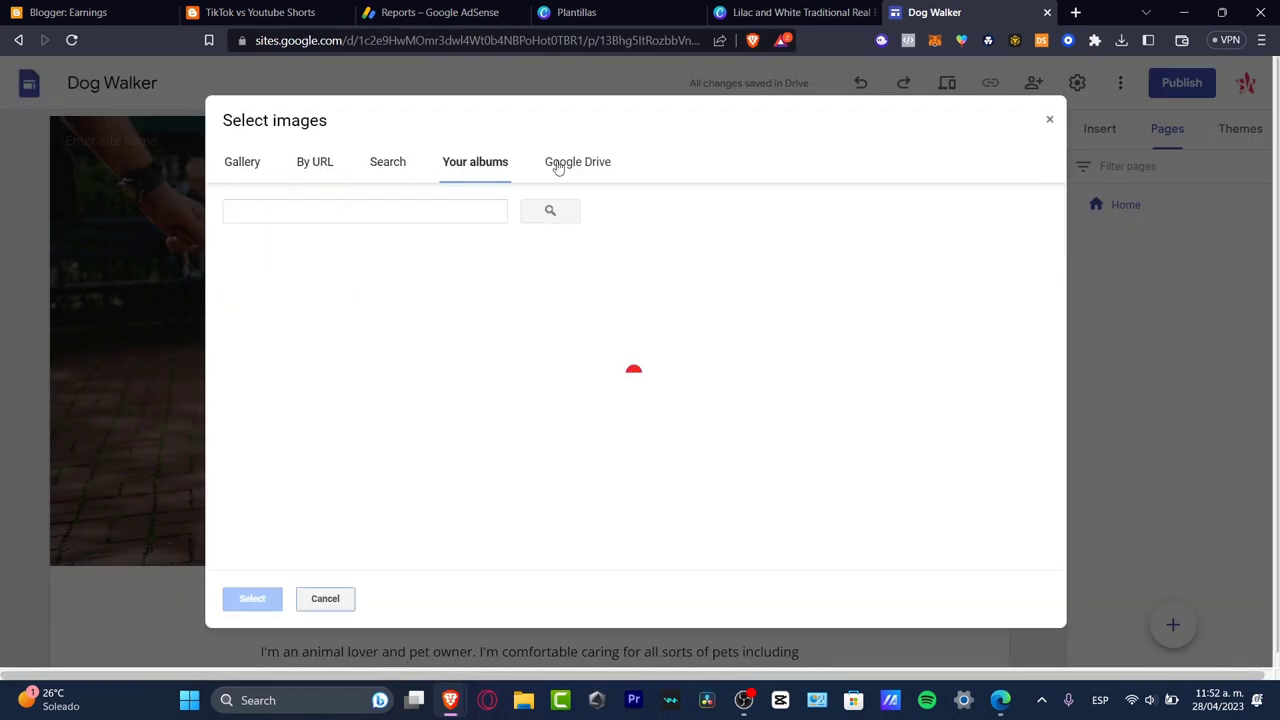
click(570, 163)
click(231, 163)
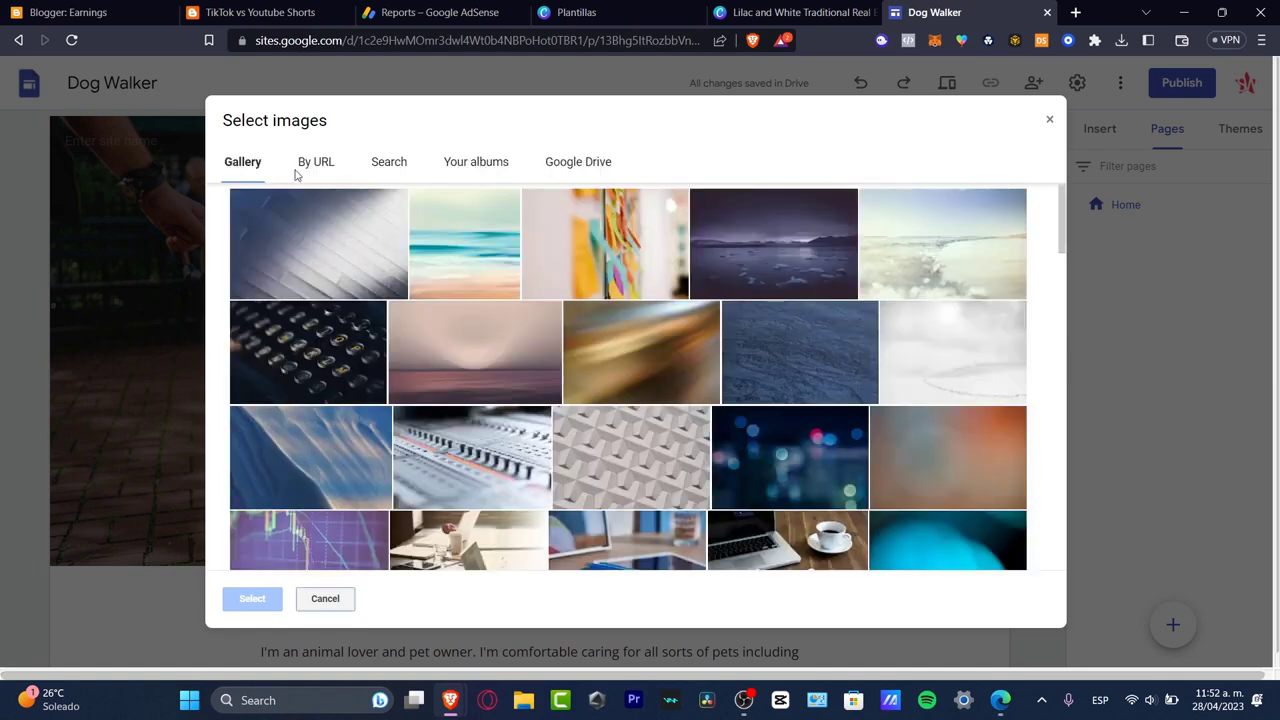
Search images for "social media influencers" and set the picture of a finger touching a phone below heart notifications as the header background
click(389, 163)
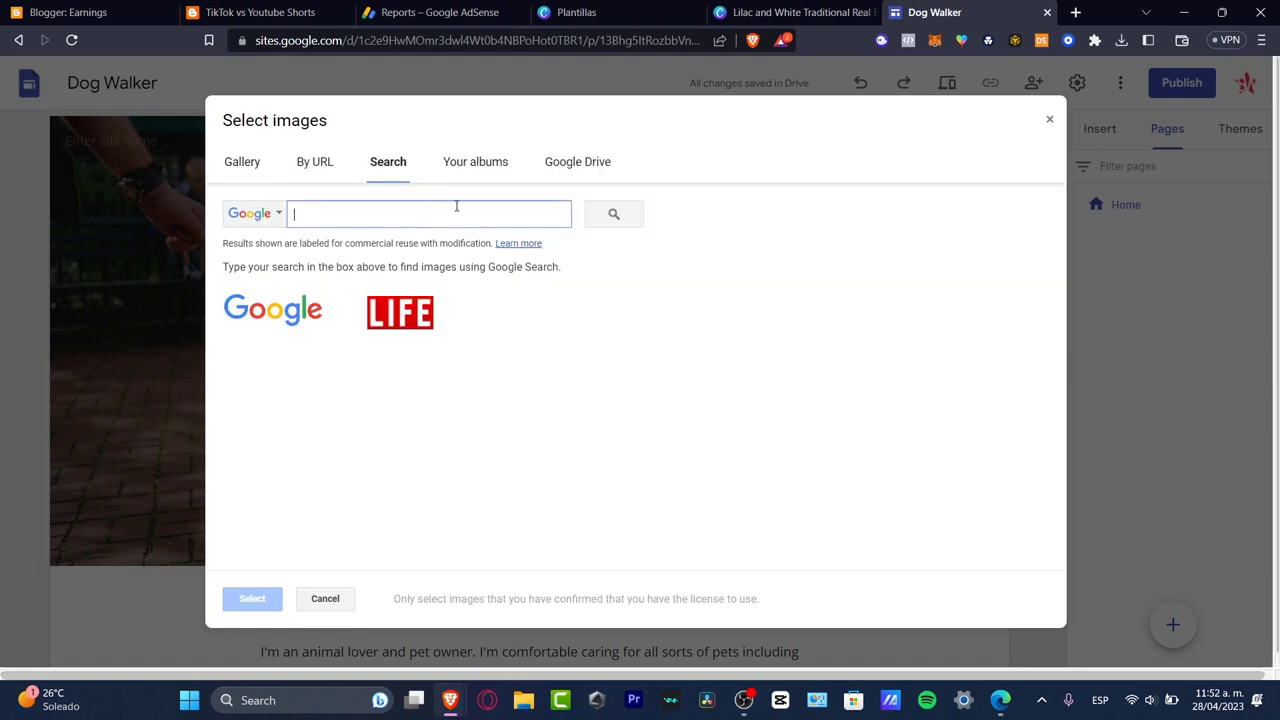
text(social media)
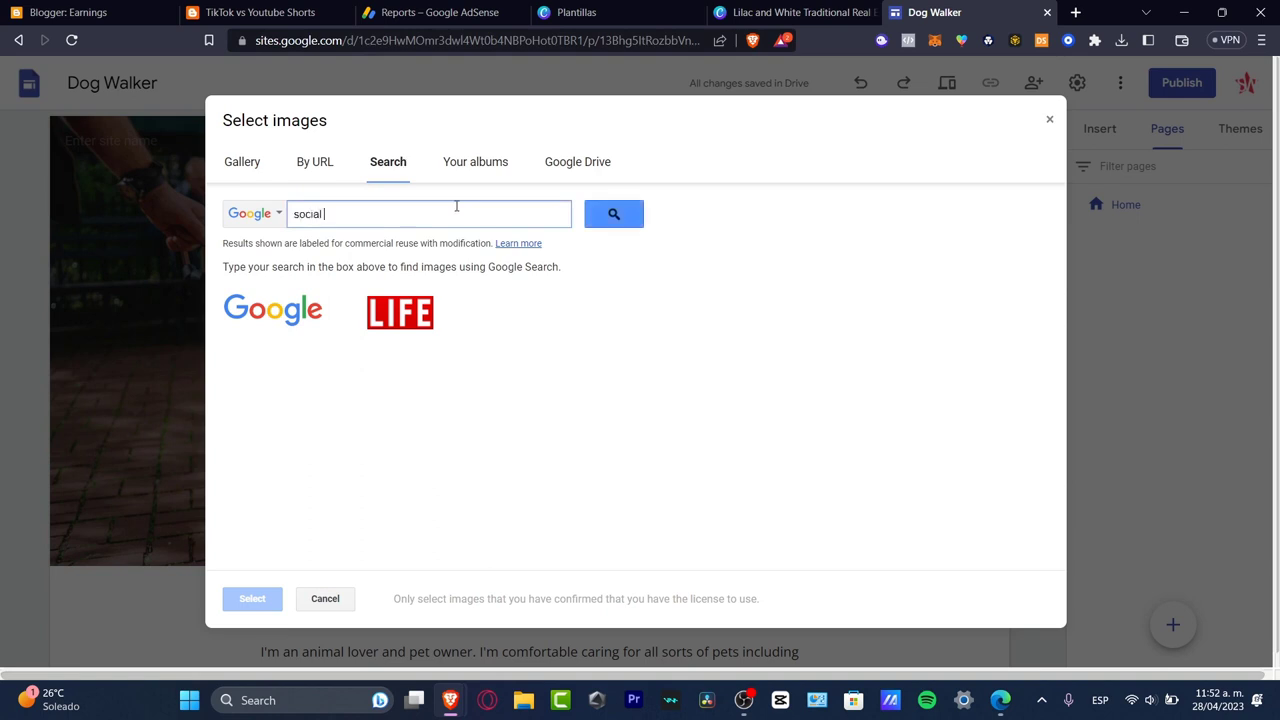
key(BackSpace)
key(BackSpace)
key(BackSpace)
key(BackSpace)
key(BackSpace)
text(media influence)
key(Return)
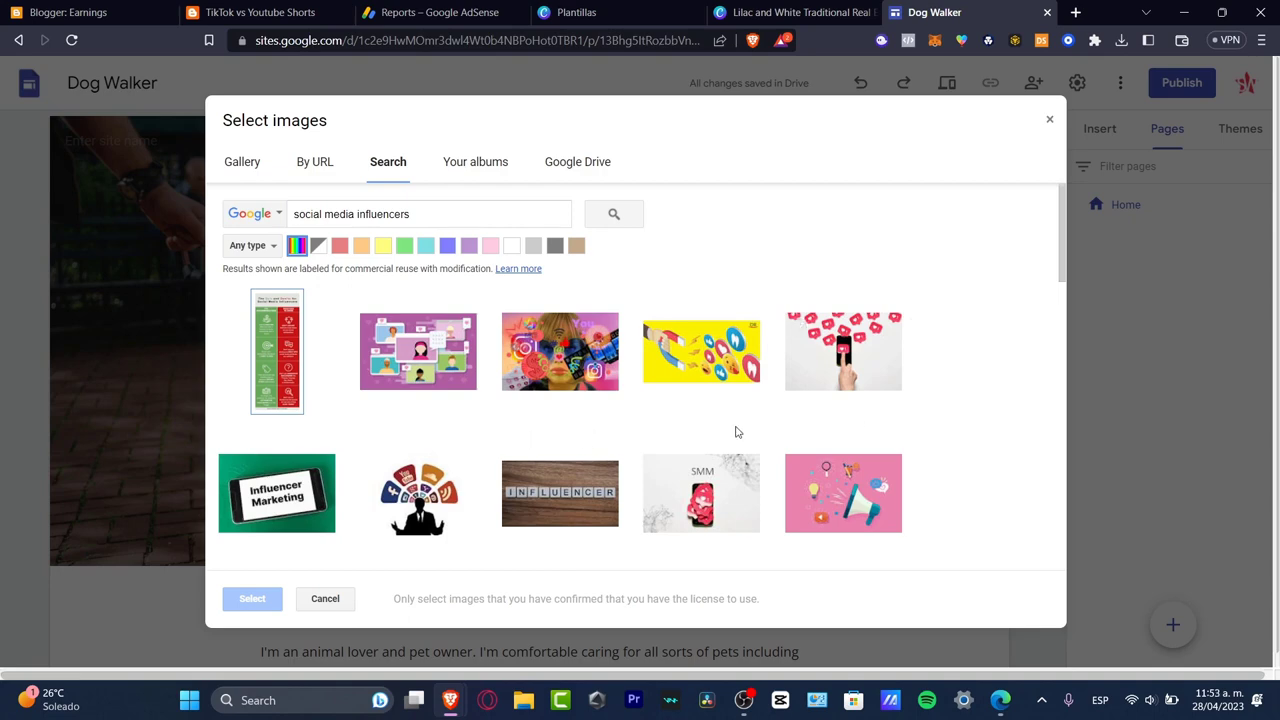
scroll(736, 432, down, 3)
scroll(963, 438, up, 3)
click(880, 385)
click(252, 599)
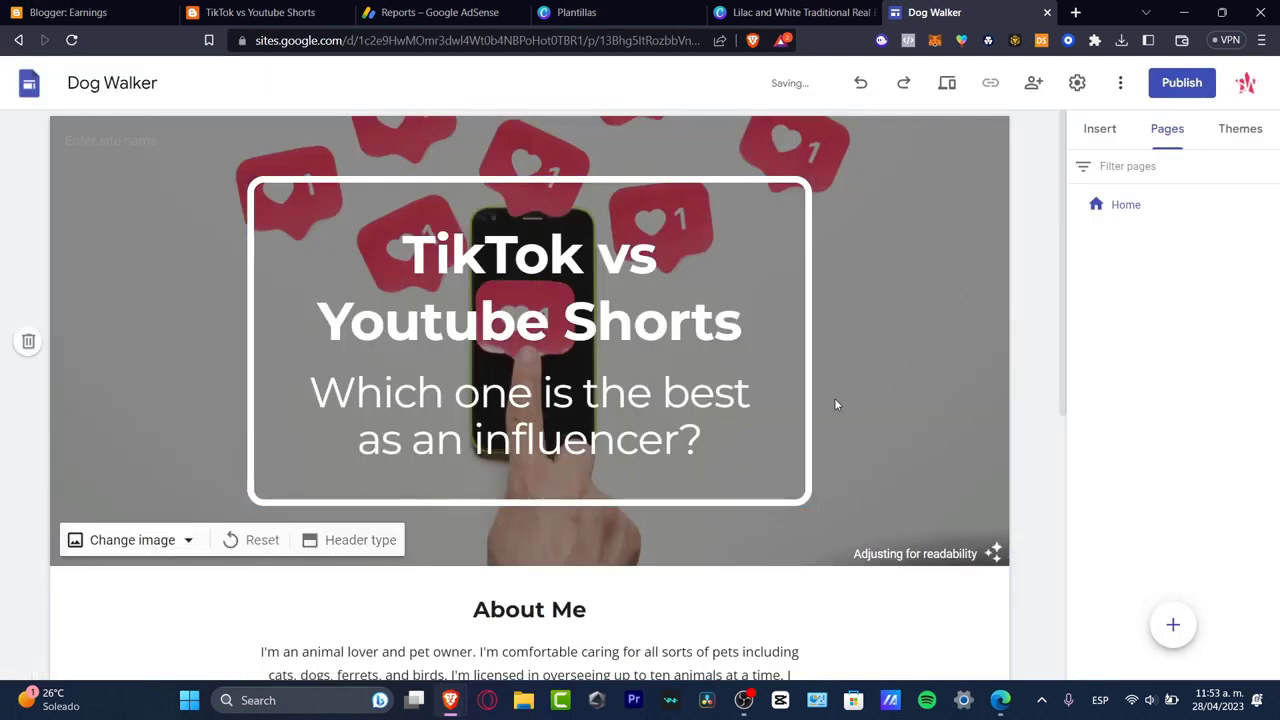
Enter HonestEarnings as the site name in the page header
scroll(837, 405, down, 4)
scroll(837, 405, up, 3)
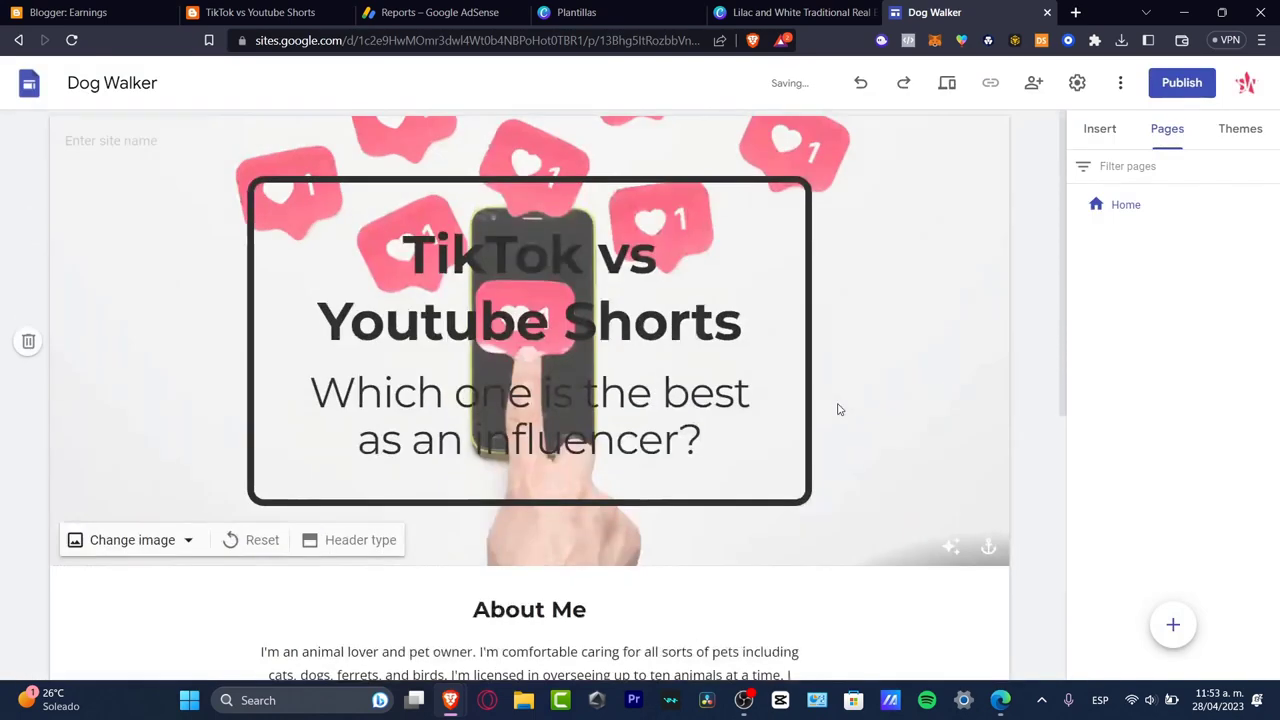
scroll(837, 410, down, 2)
scroll(837, 415, up, 3)
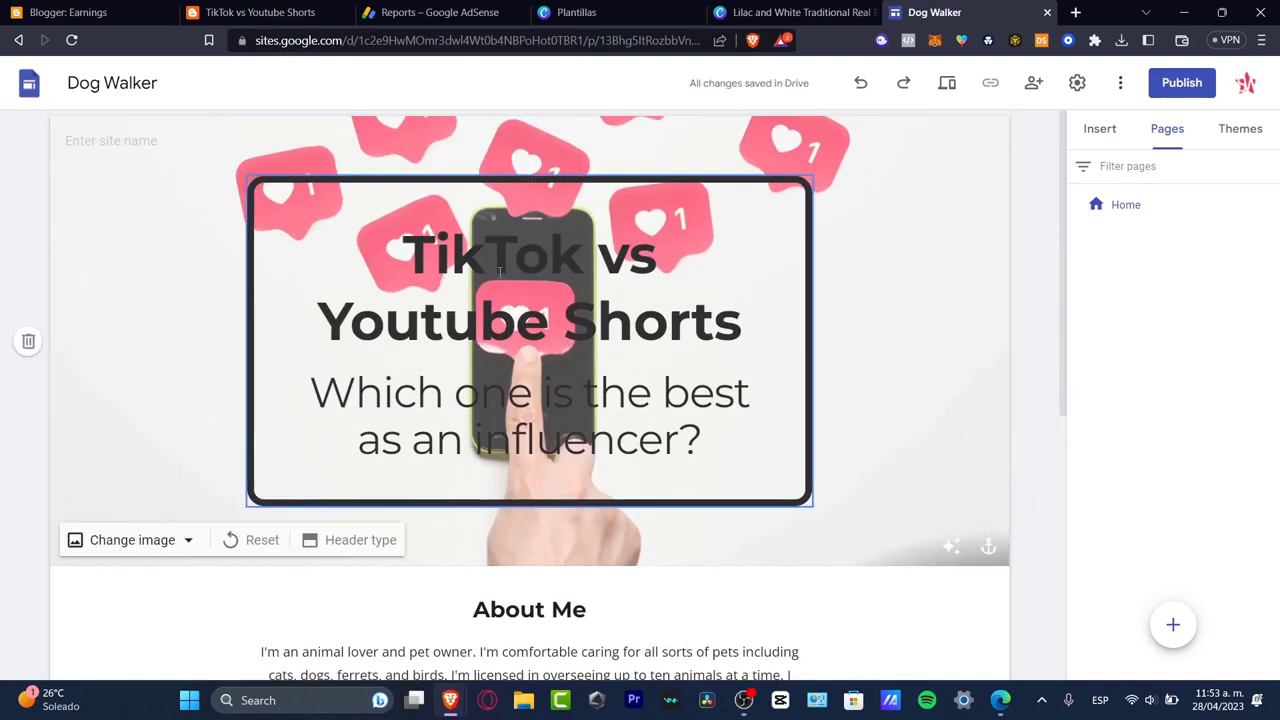
click(127, 148)
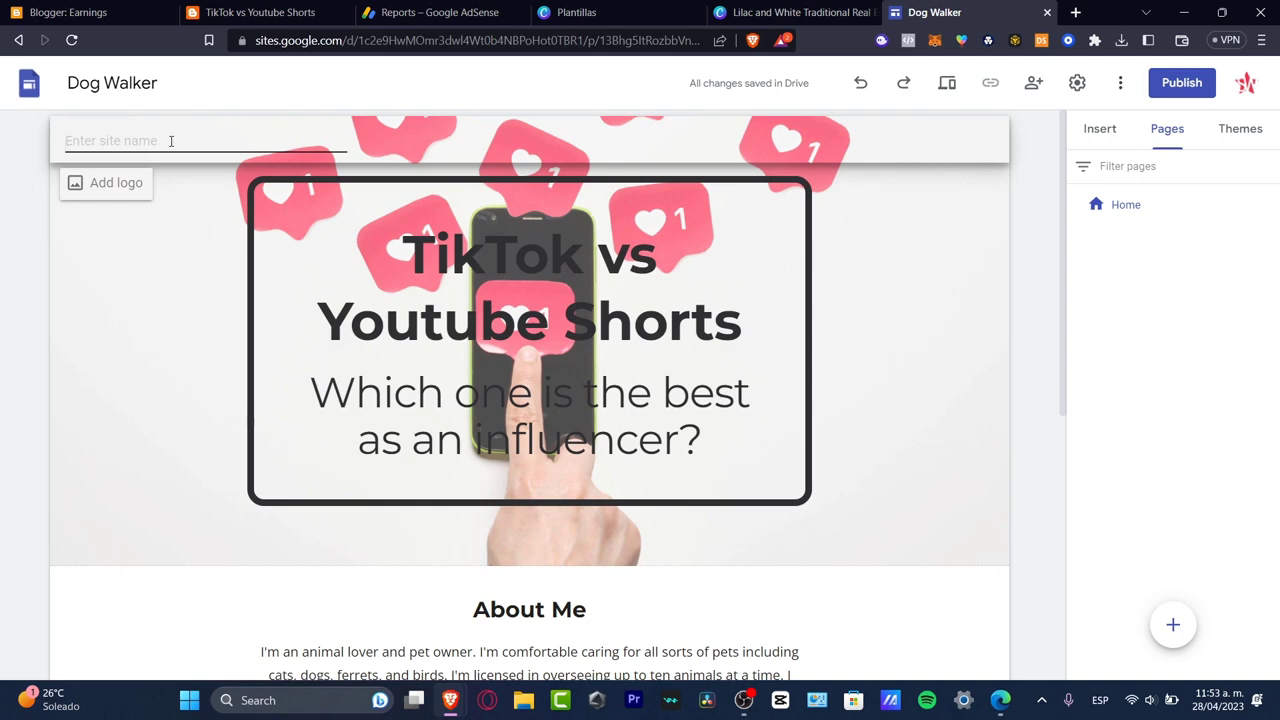
text(HonestEarnings)
Upload the music-note image "Lilac and White Traditional Real Estat..." as the site's logo and favicon
click(104, 190)
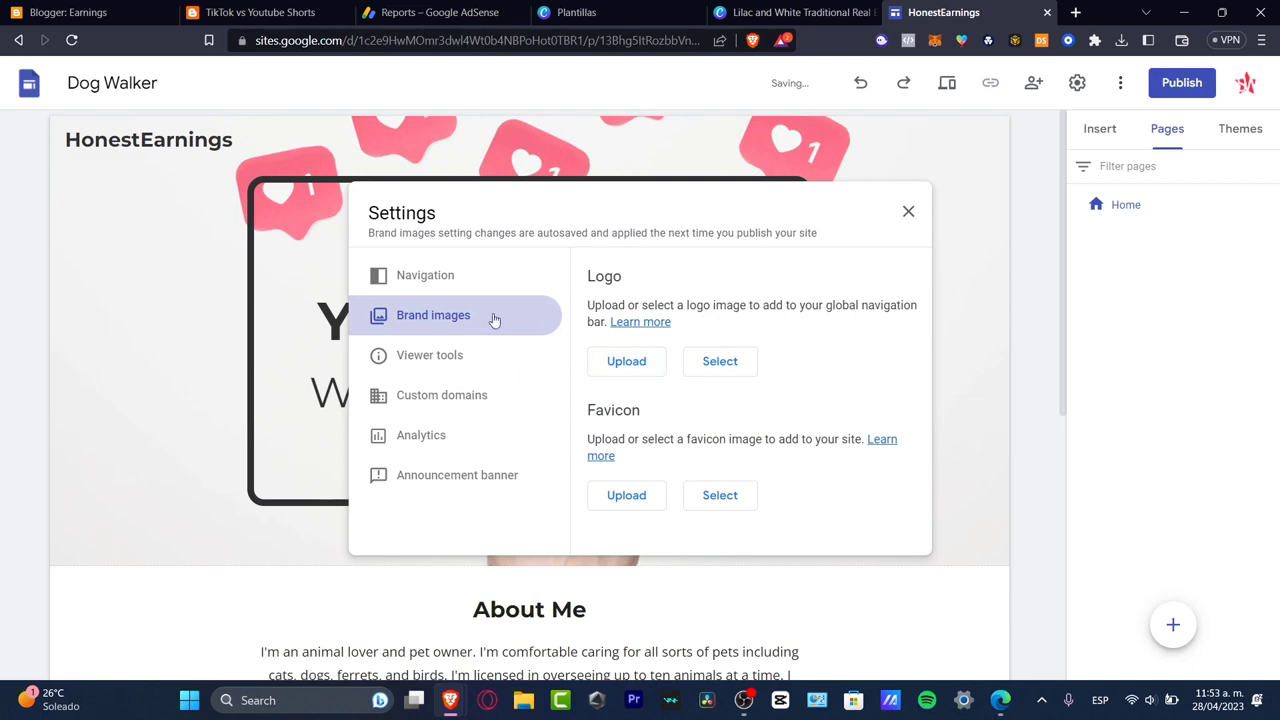
click(615, 369)
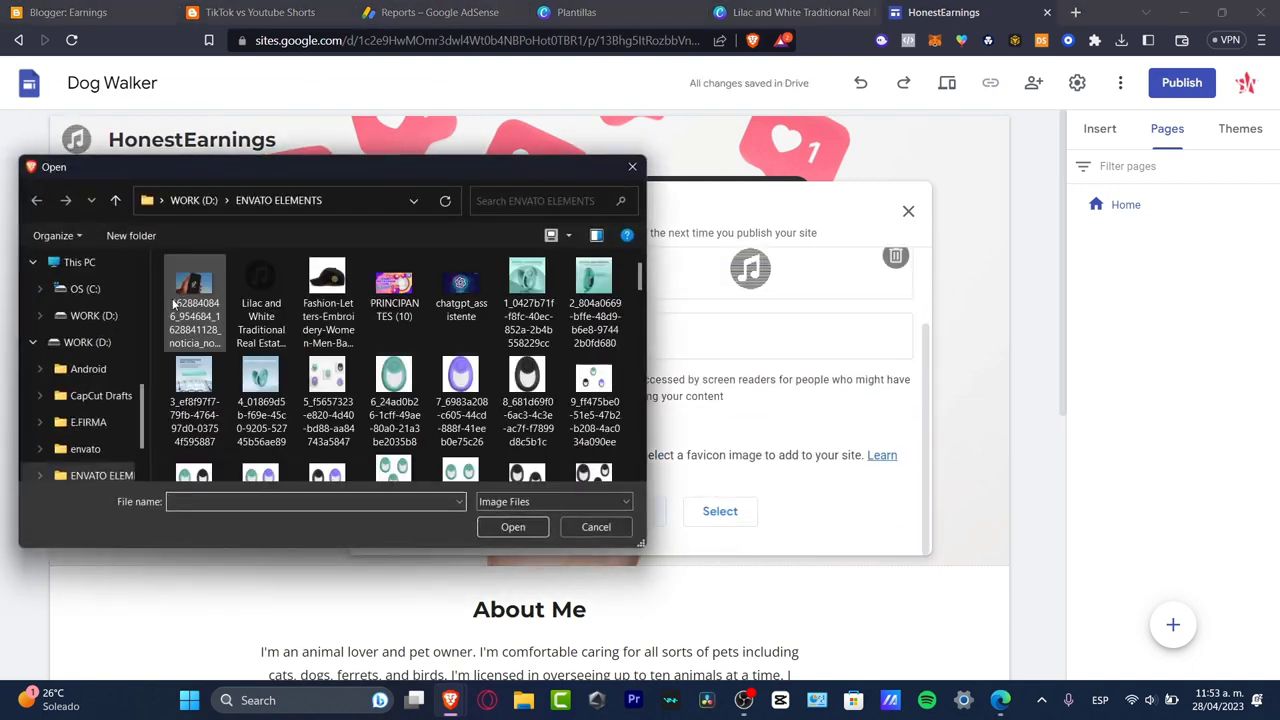
click(258, 296)
click(530, 530)
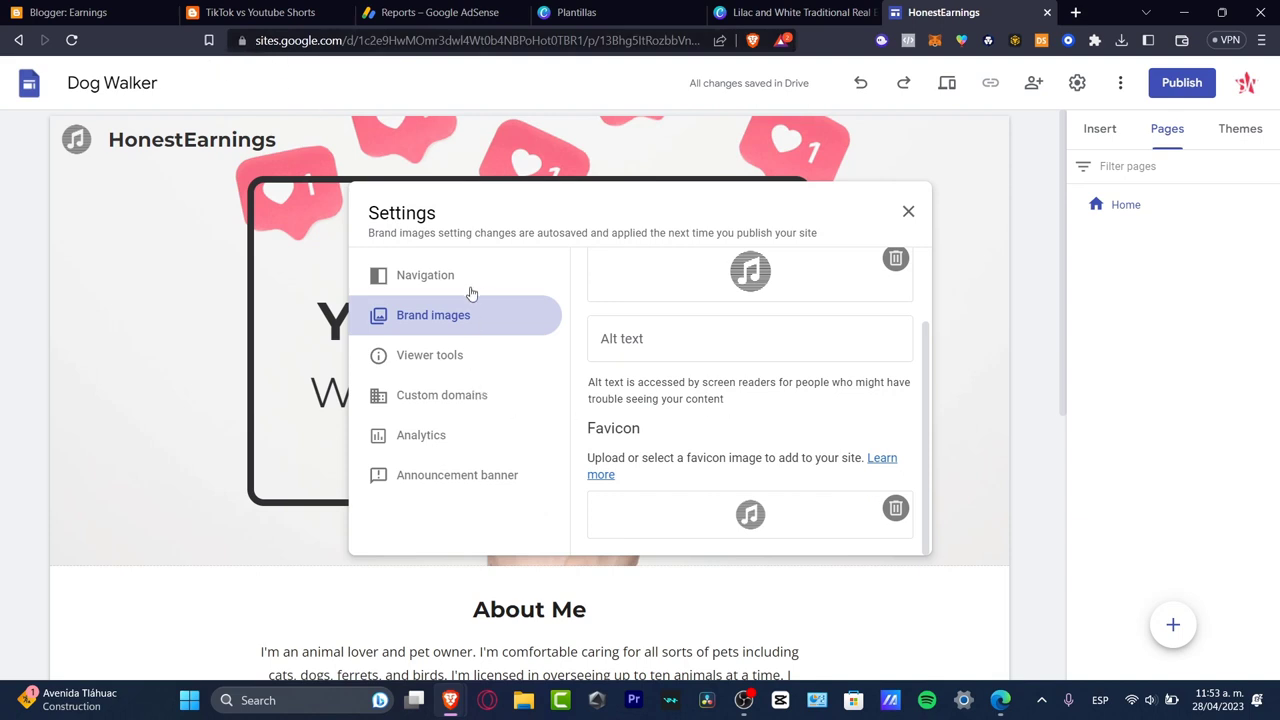
Look through the viewer tools, custom domains, analytics, announcement banner and navigation settings, and close the settings
click(490, 350)
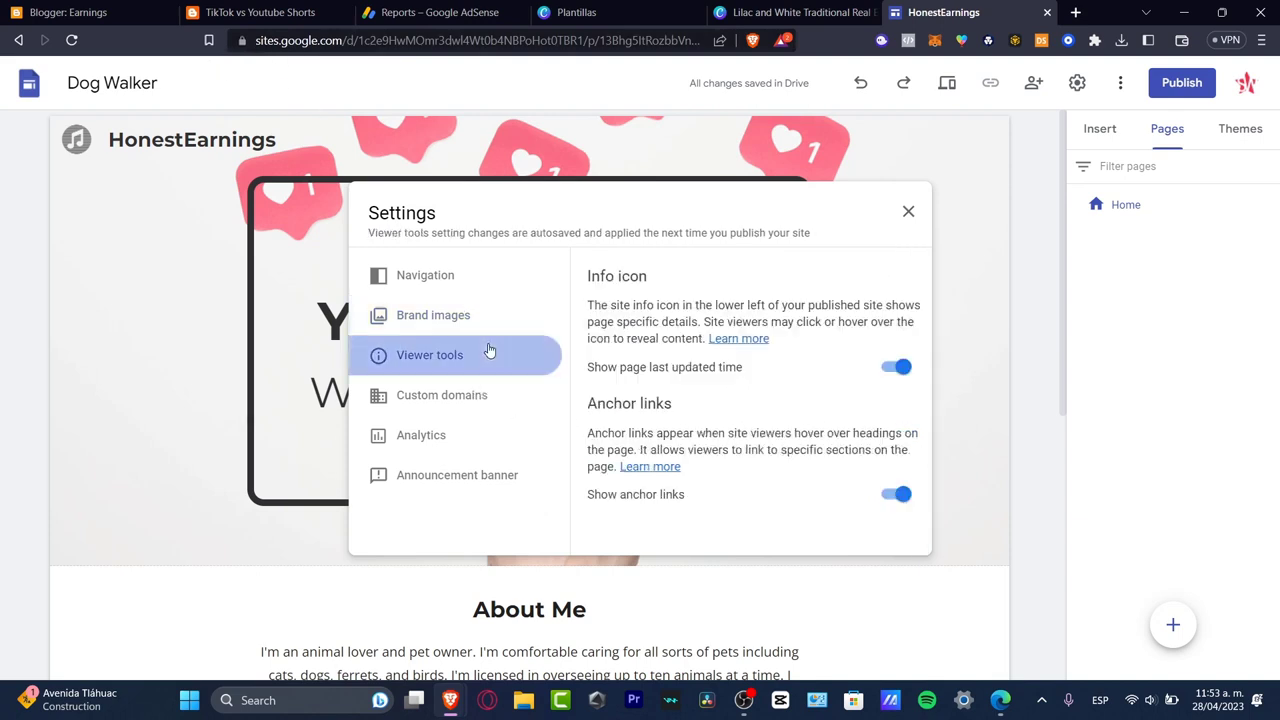
click(450, 405)
click(460, 436)
click(520, 482)
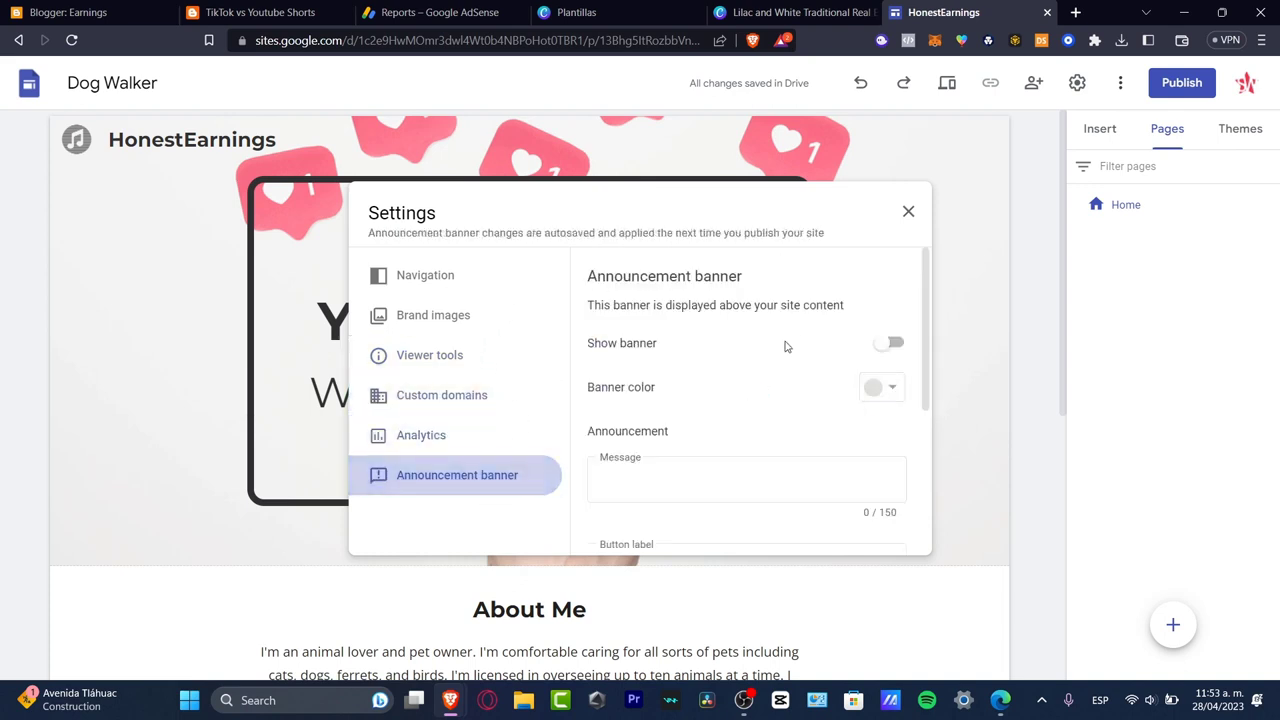
click(484, 280)
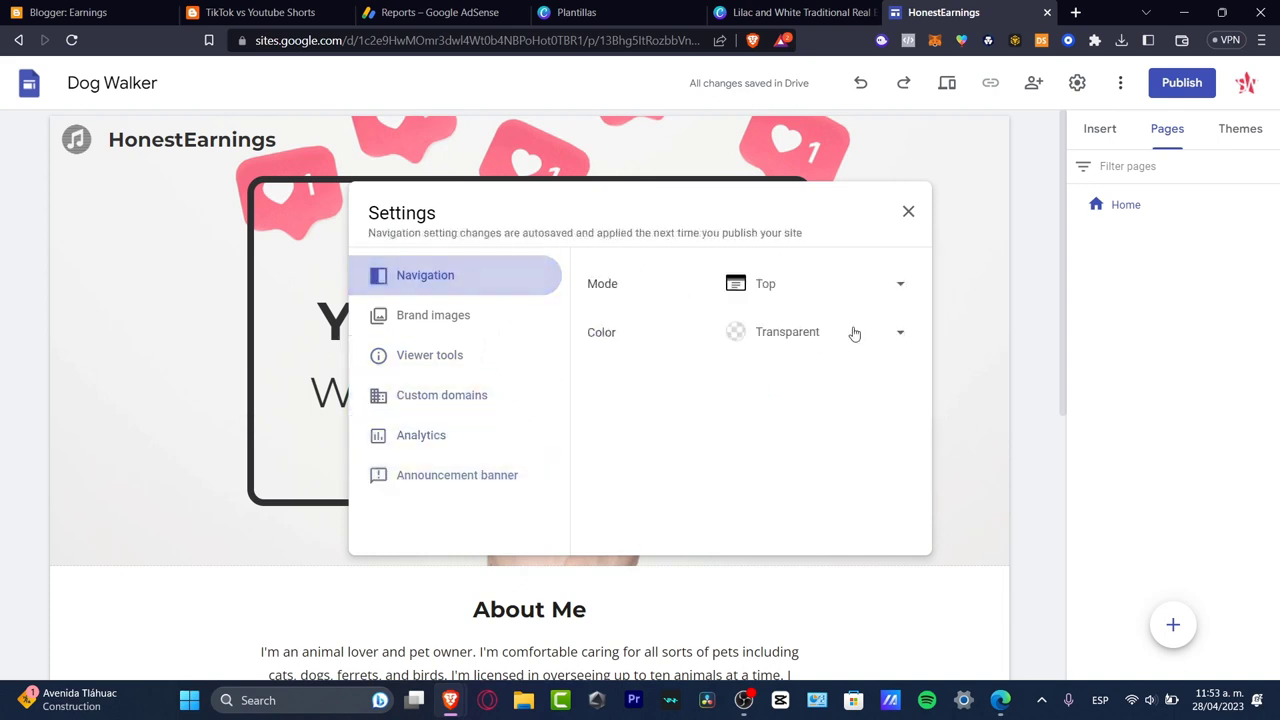
click(494, 488)
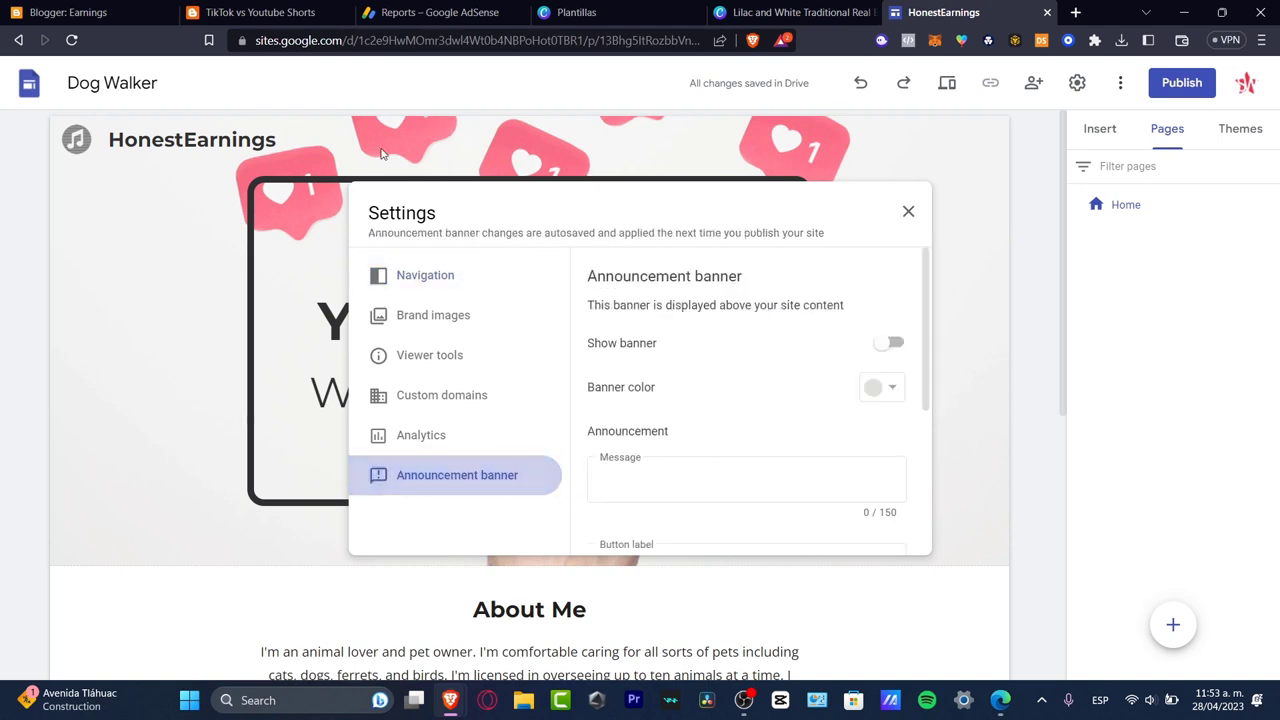
click(489, 295)
click(908, 213)
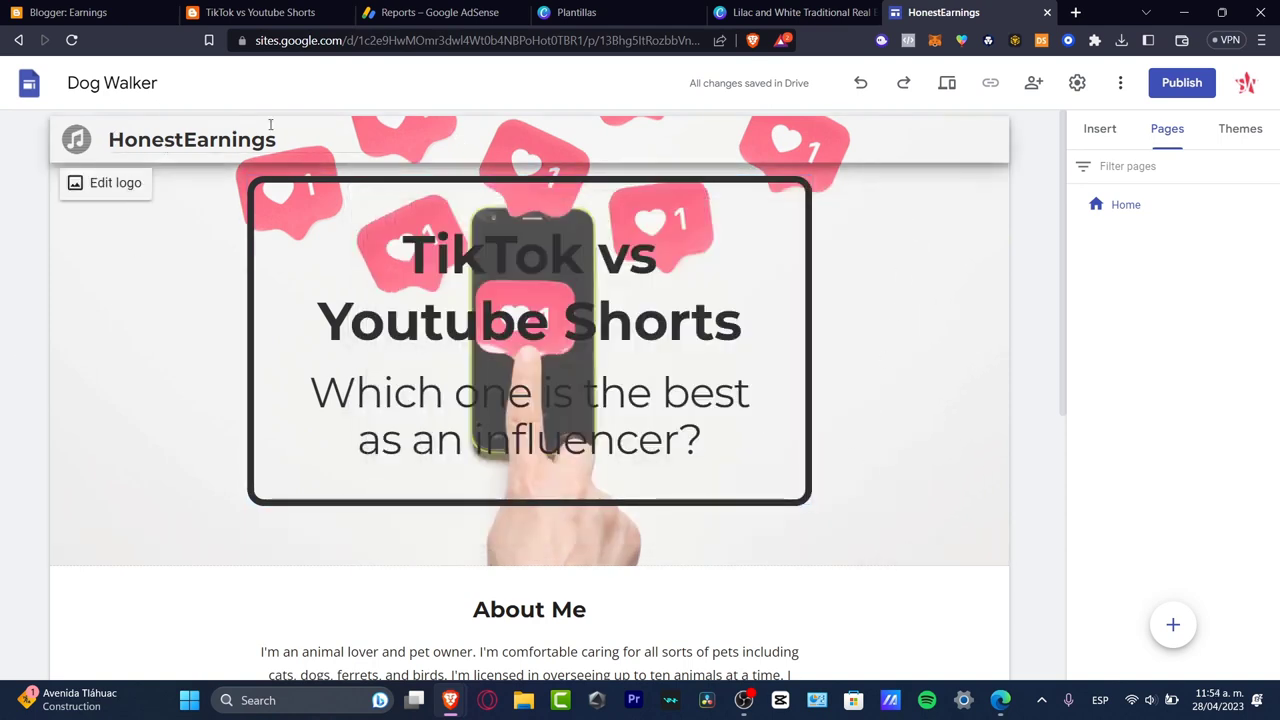
Replace the "About Me" heading below the page header with "The Socials through Years"
scroll(653, 363, down, 5)
scroll(653, 363, up, 5)
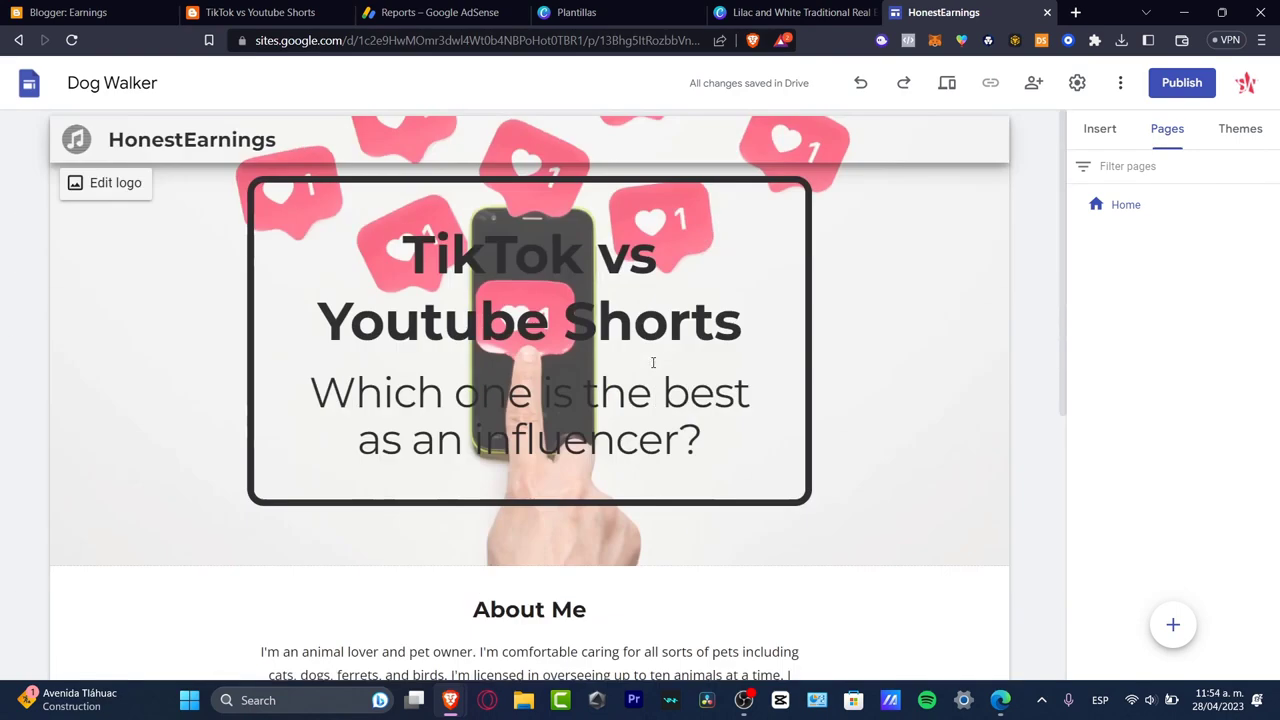
scroll(789, 368, down, 3)
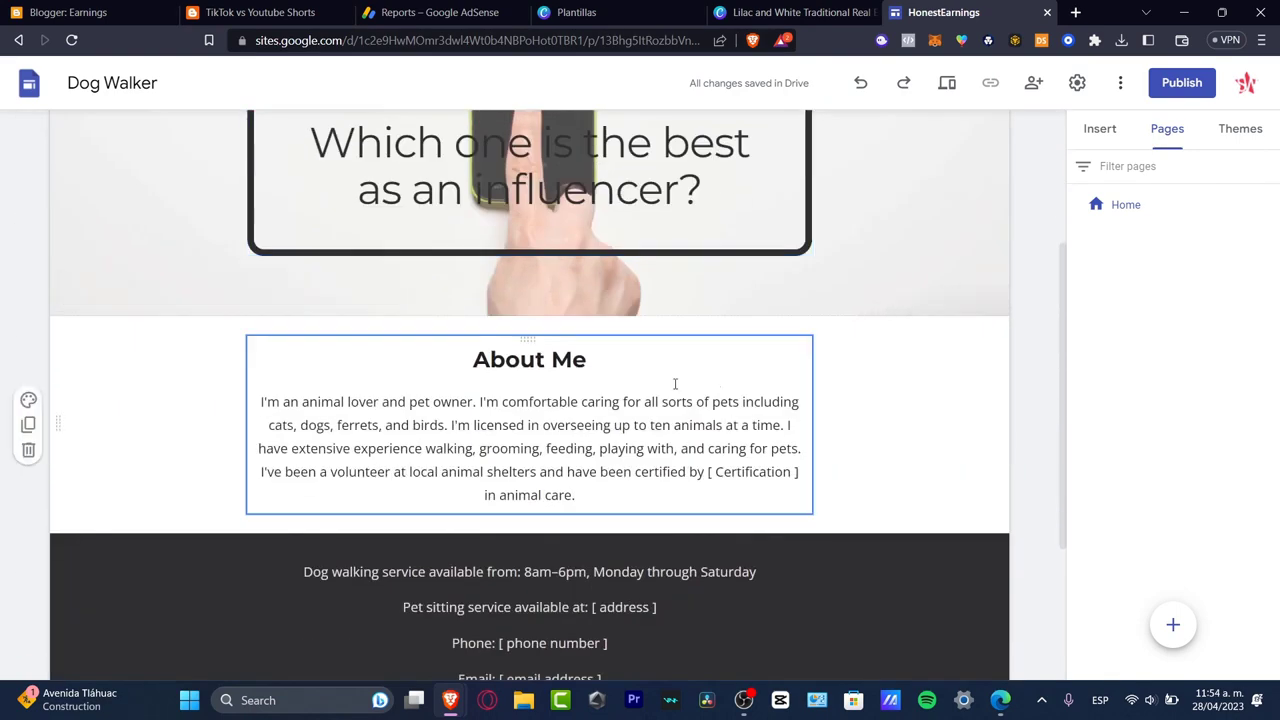
double_click(584, 380)
triple_click(565, 362)
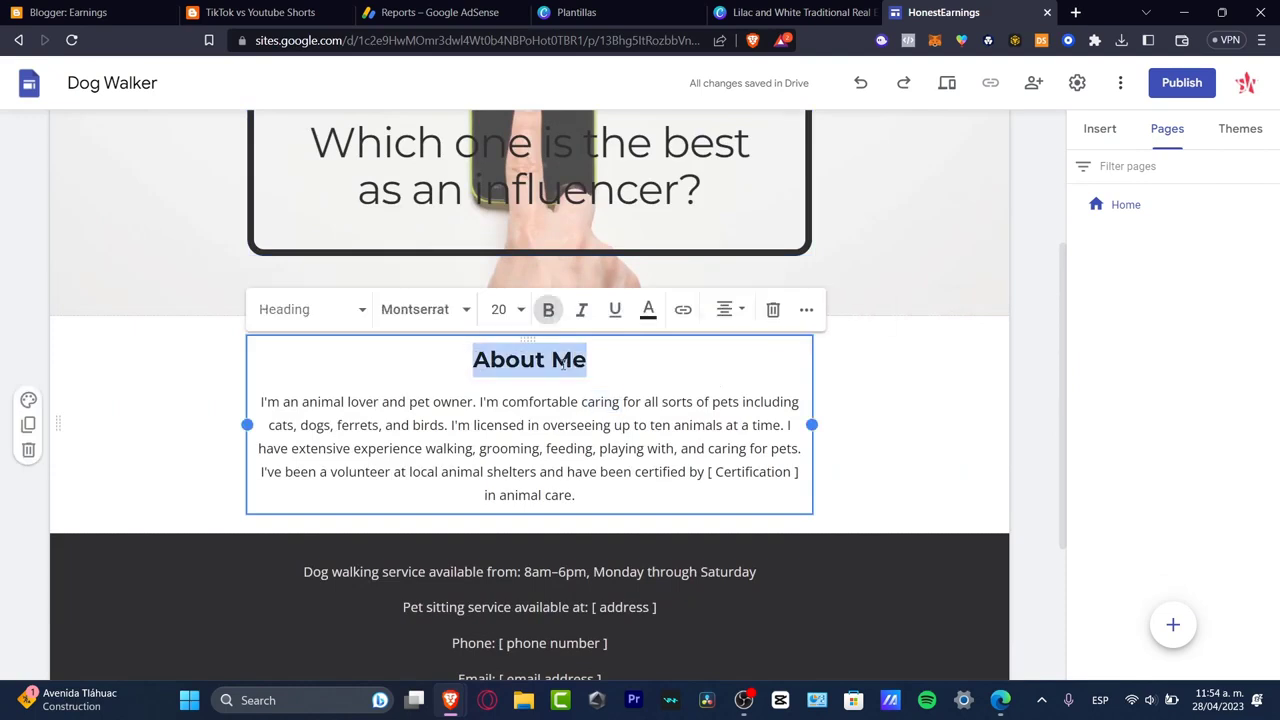
text(The so)
key(BackSpace)
key(BackSpace)
text(Socials through Years)
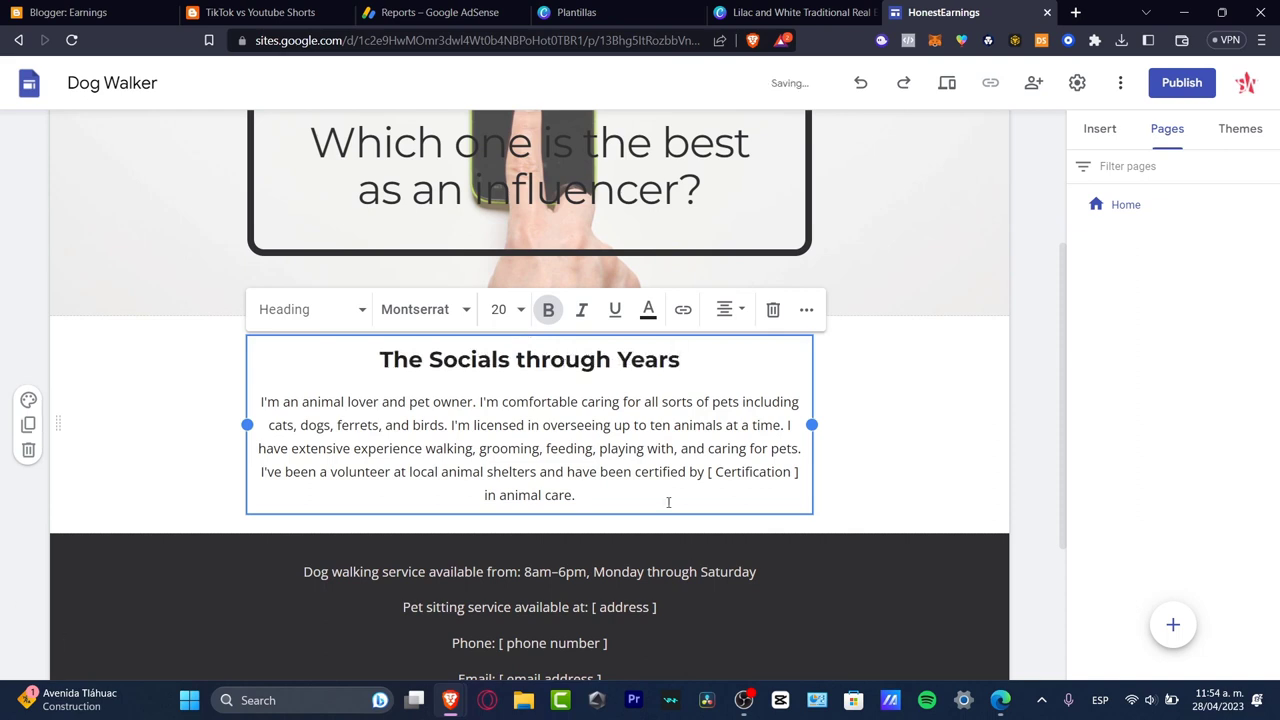
Switch to Blogger, open the "TikTok vs Youtube Shorts" post and copy its introductory paragraph about short-form videos
click(637, 494)
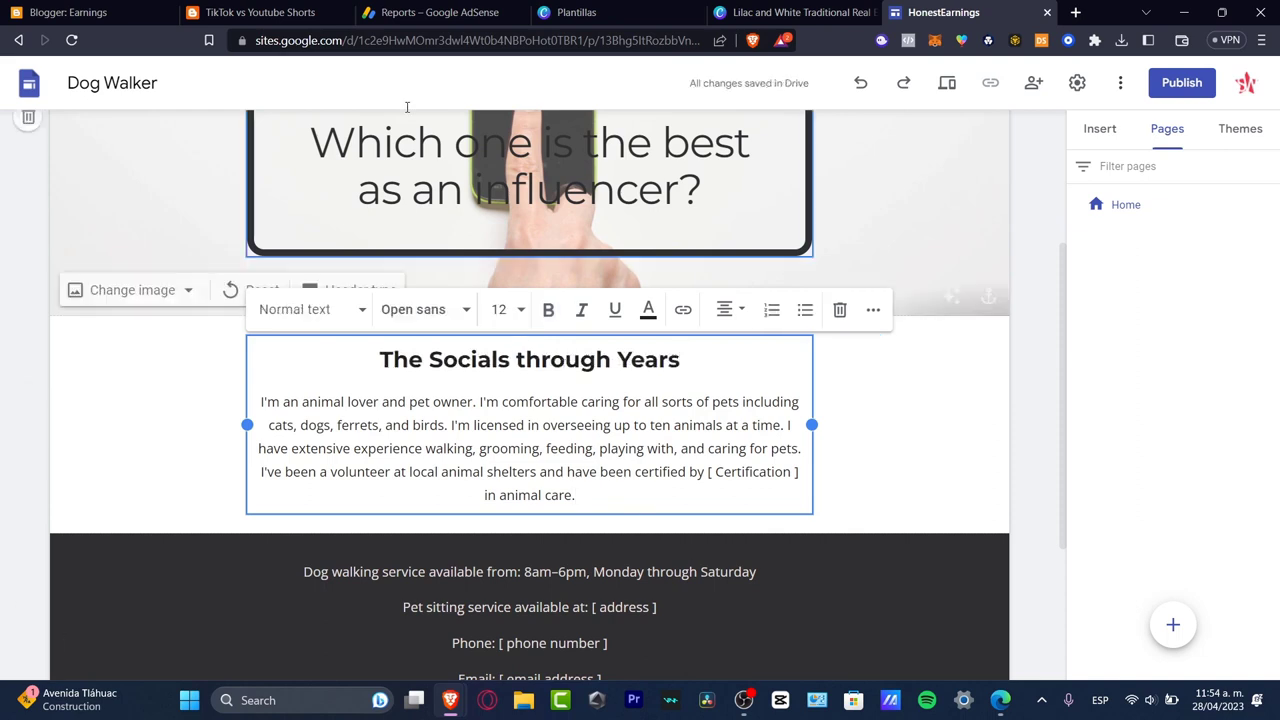
click(120, 12)
click(90, 248)
click(580, 488)
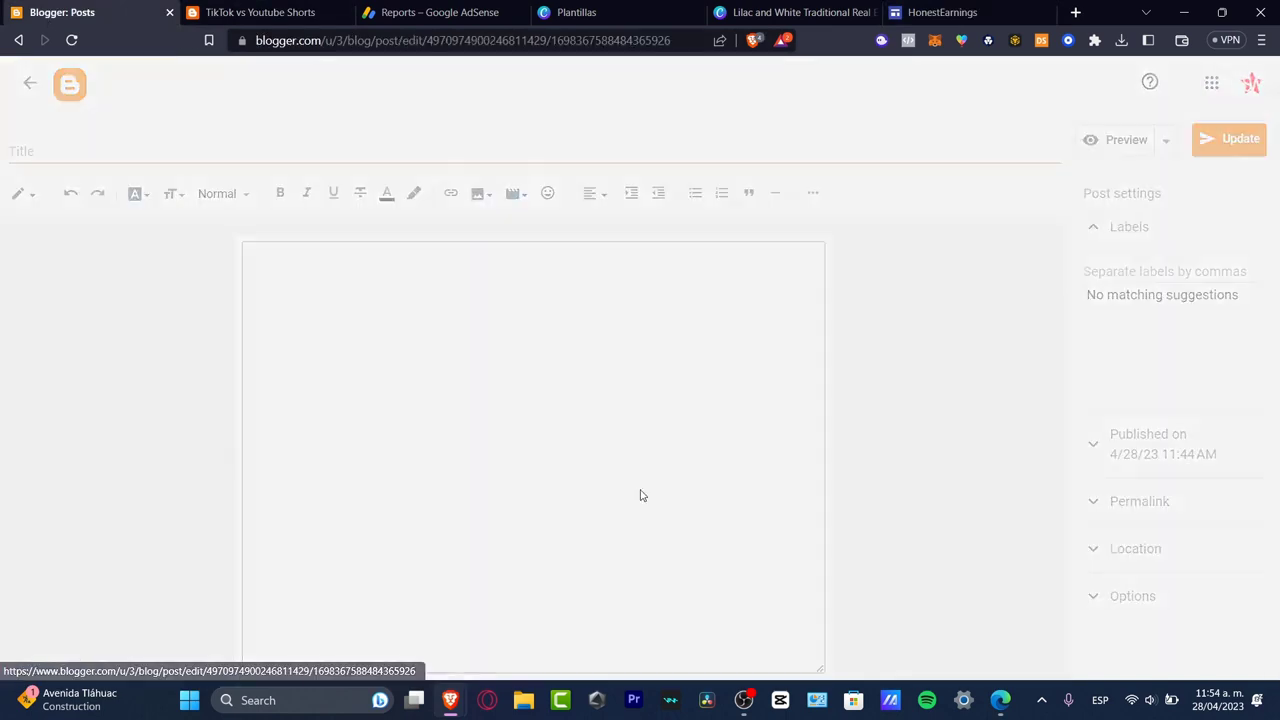
drag(790, 421, 211, 341)
key(ctrl+c)
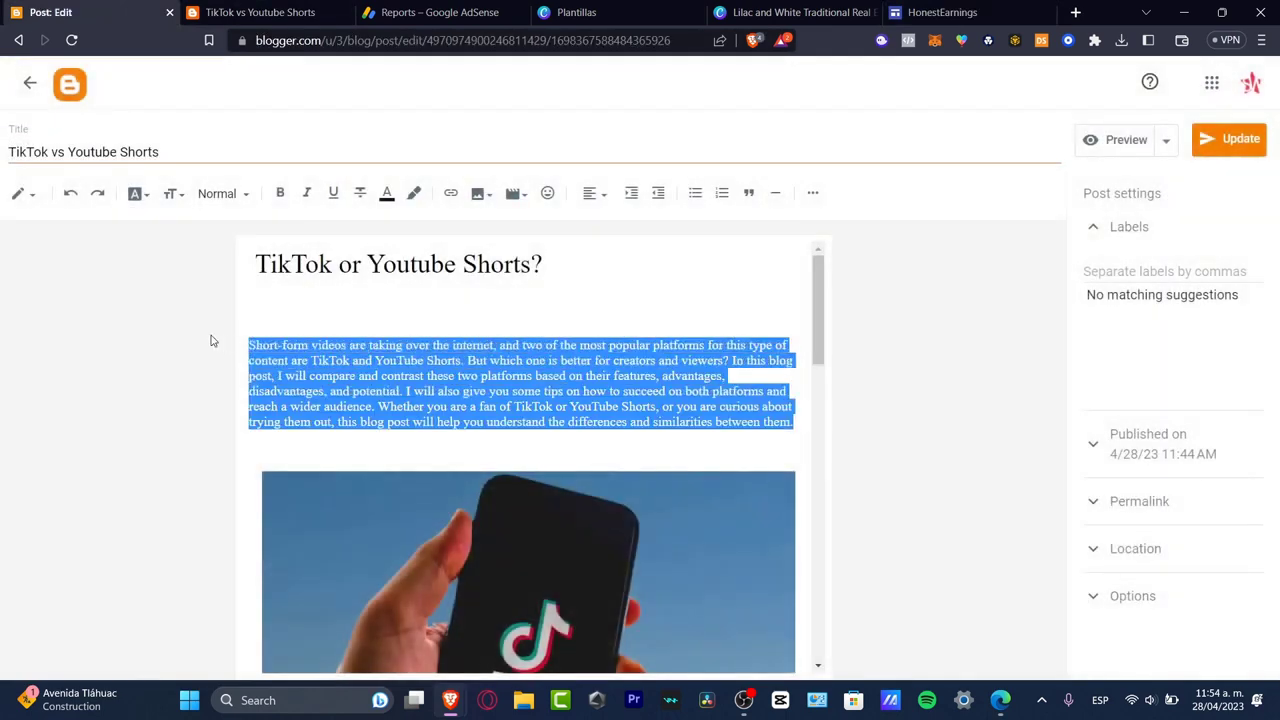
scroll(693, 530, down, 15)
scroll(693, 510, up, 15)
Return to the HonestEarnings site and replace the pet-care paragraph under the heading with the copied introduction
click(940, 12)
drag(617, 494, 273, 404)
key(ctrl+v)
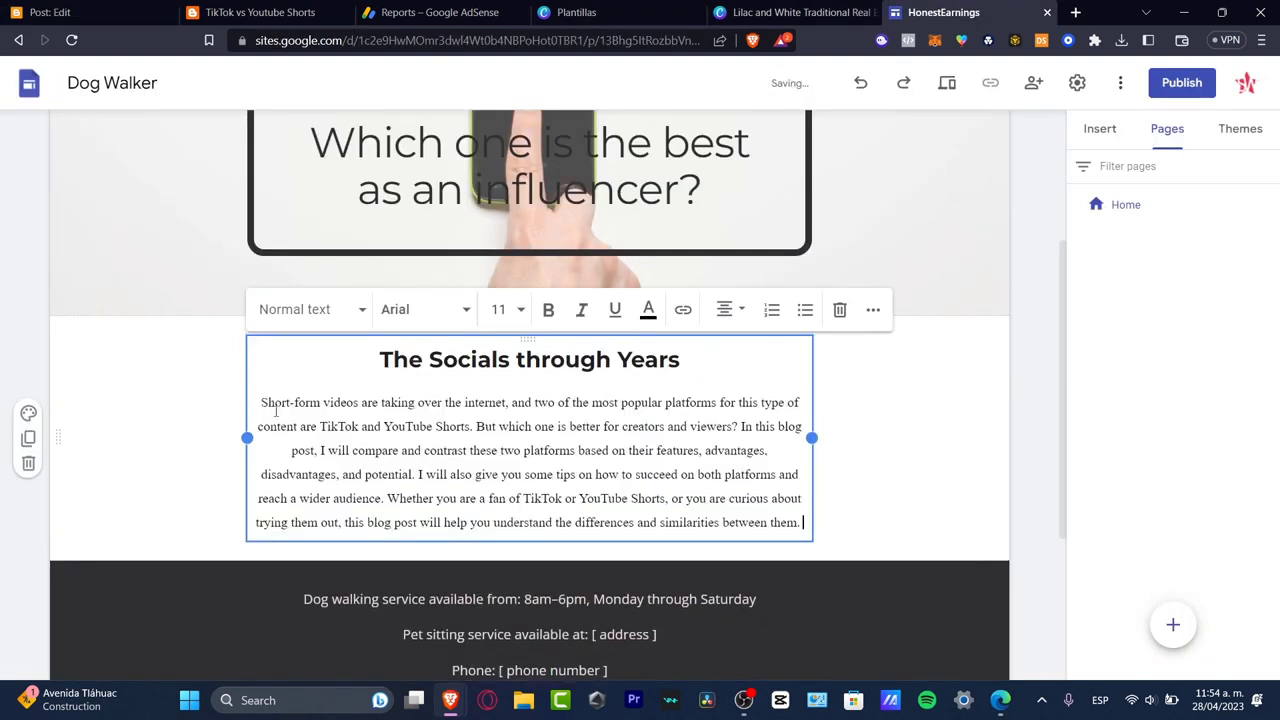
Change the font of the whole introductory paragraph to Montserrat in the Normal weight
drag(800, 522, 192, 388)
click(466, 310)
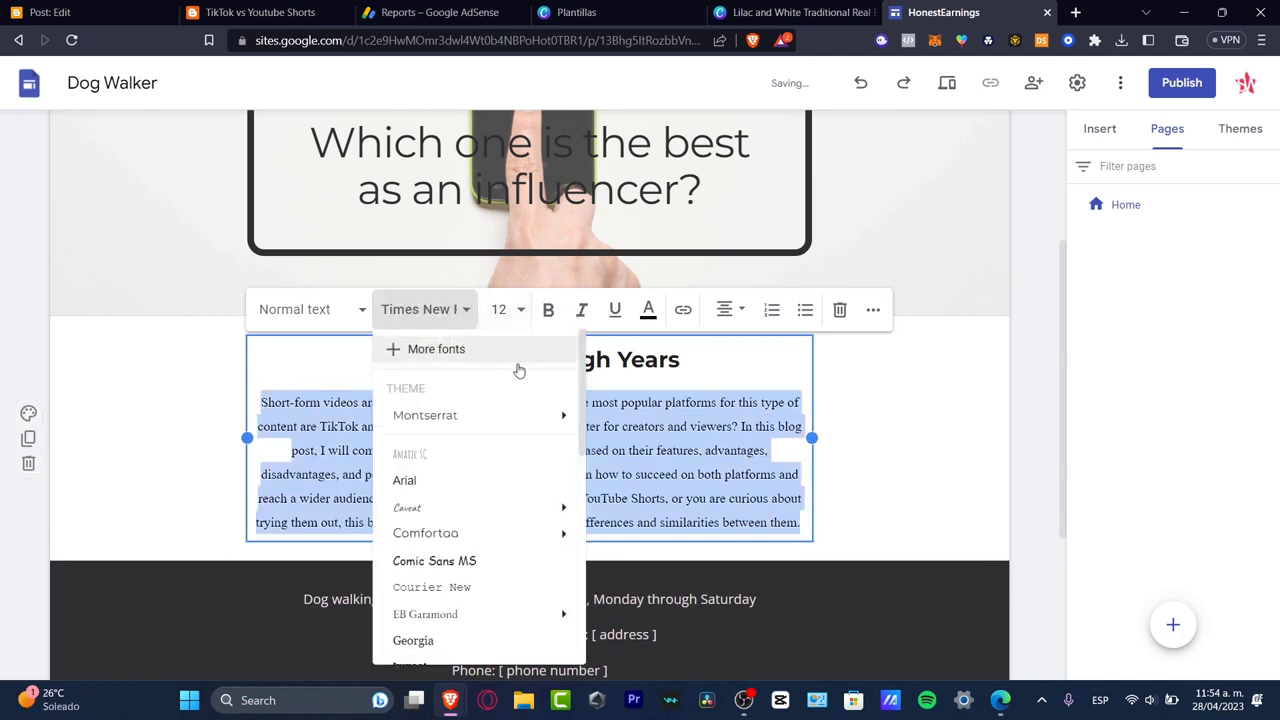
mouse_move(494, 418)
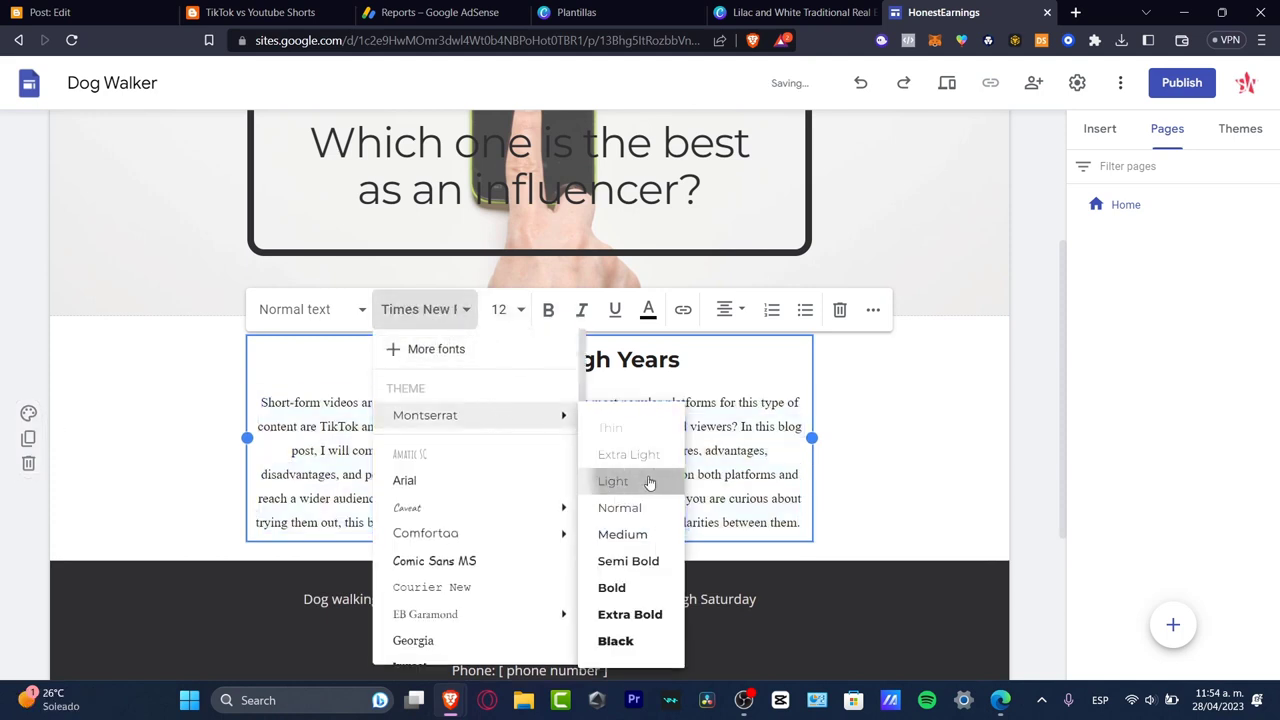
click(650, 480)
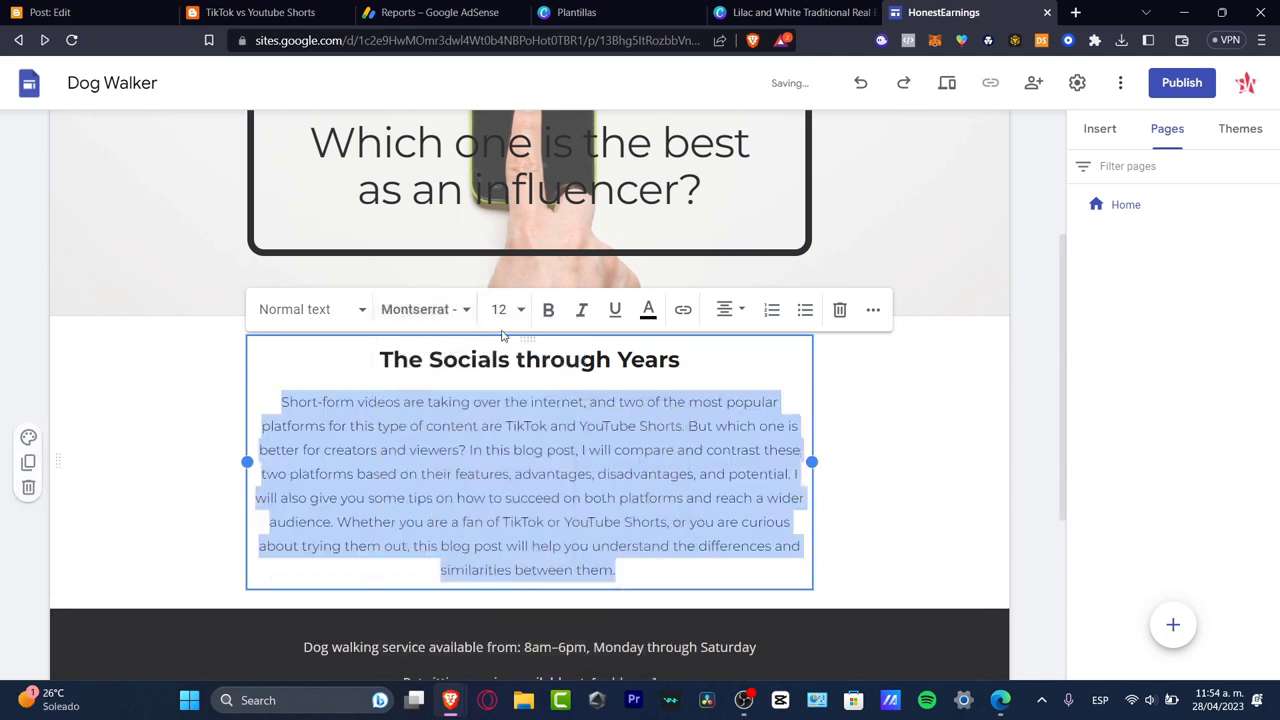
click(422, 309)
mouse_move(514, 420)
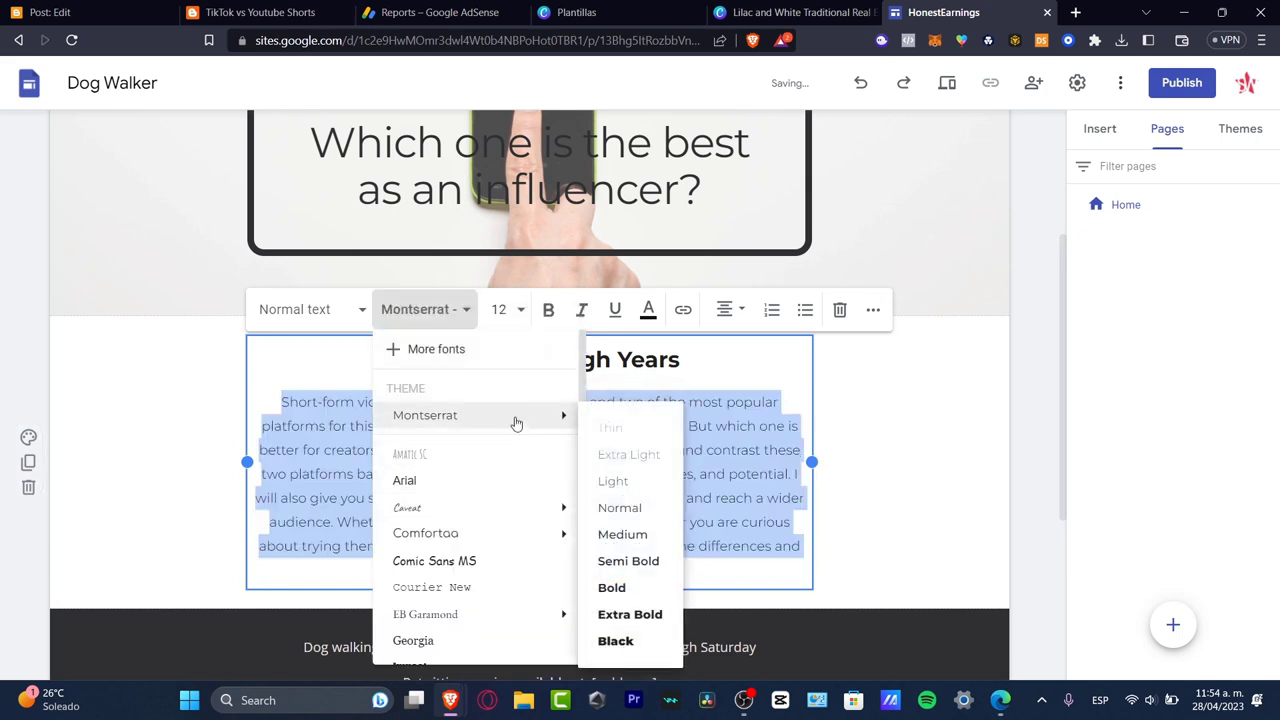
click(647, 508)
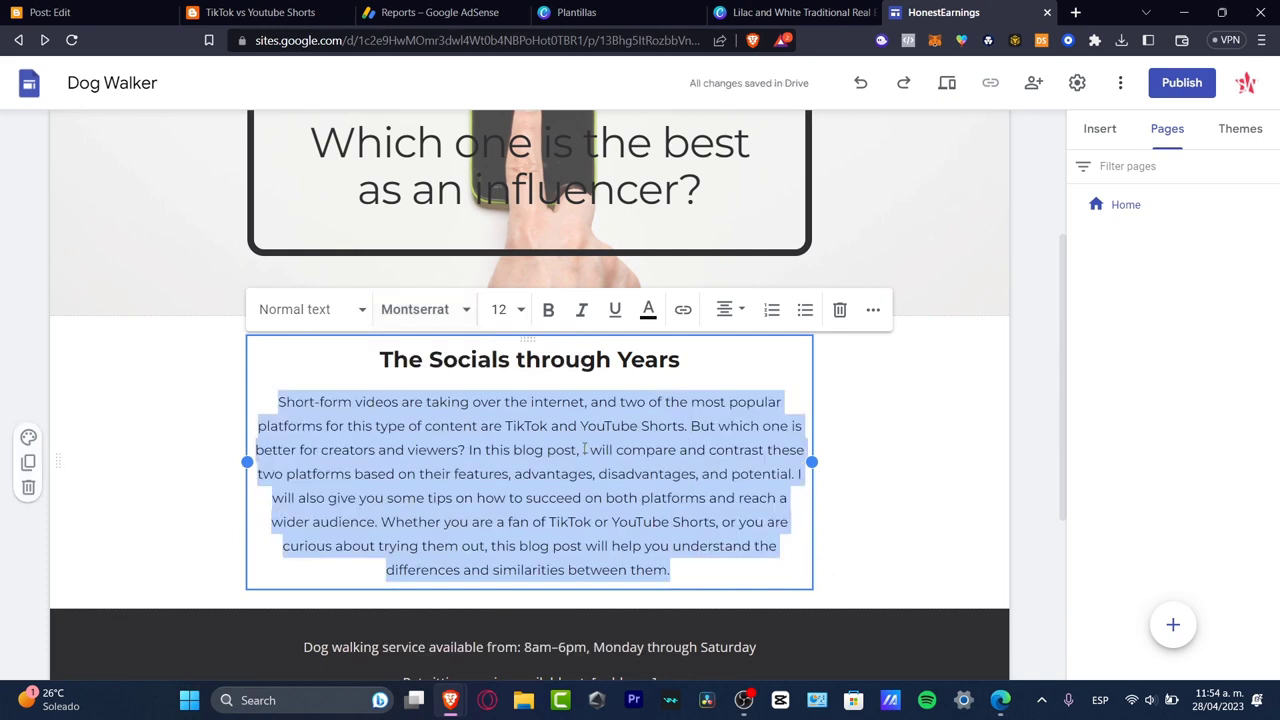
Split the introduction into three paragraphs, breaking it before "In this blog post" and before "Whether you are a fan"
click(469, 449)
key(Return)
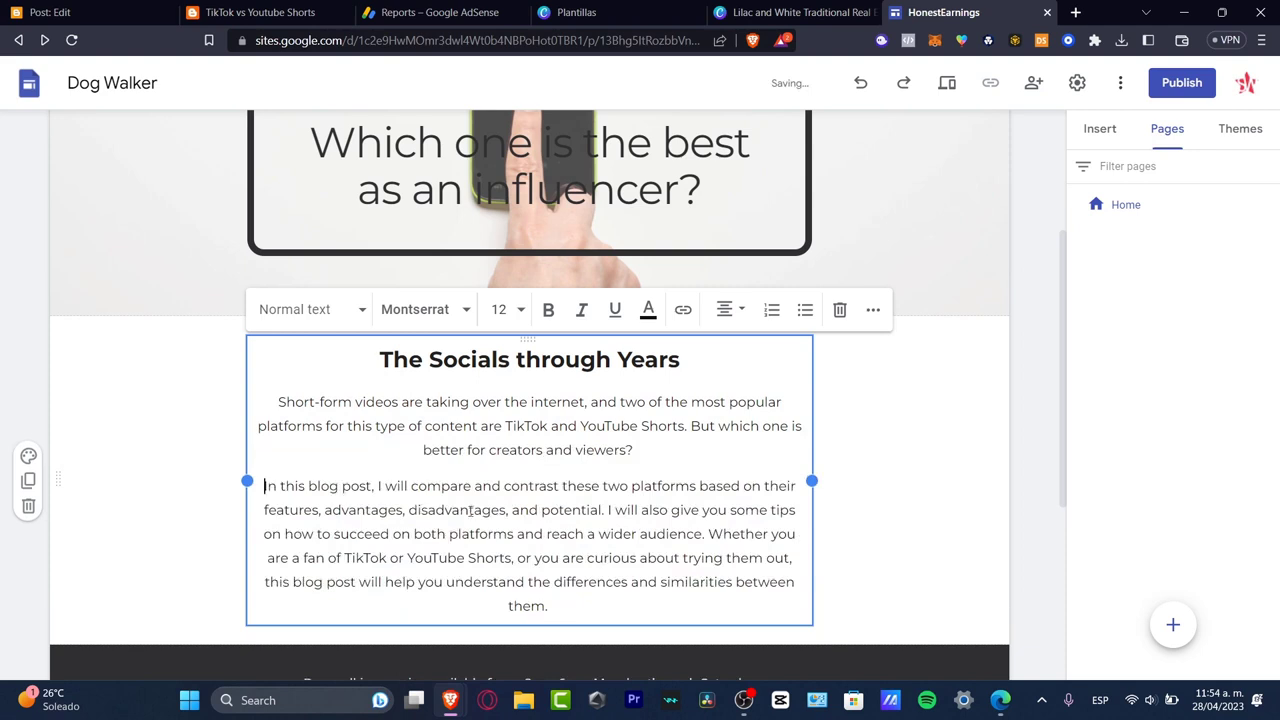
click(707, 534)
key(Return)
click(866, 528)
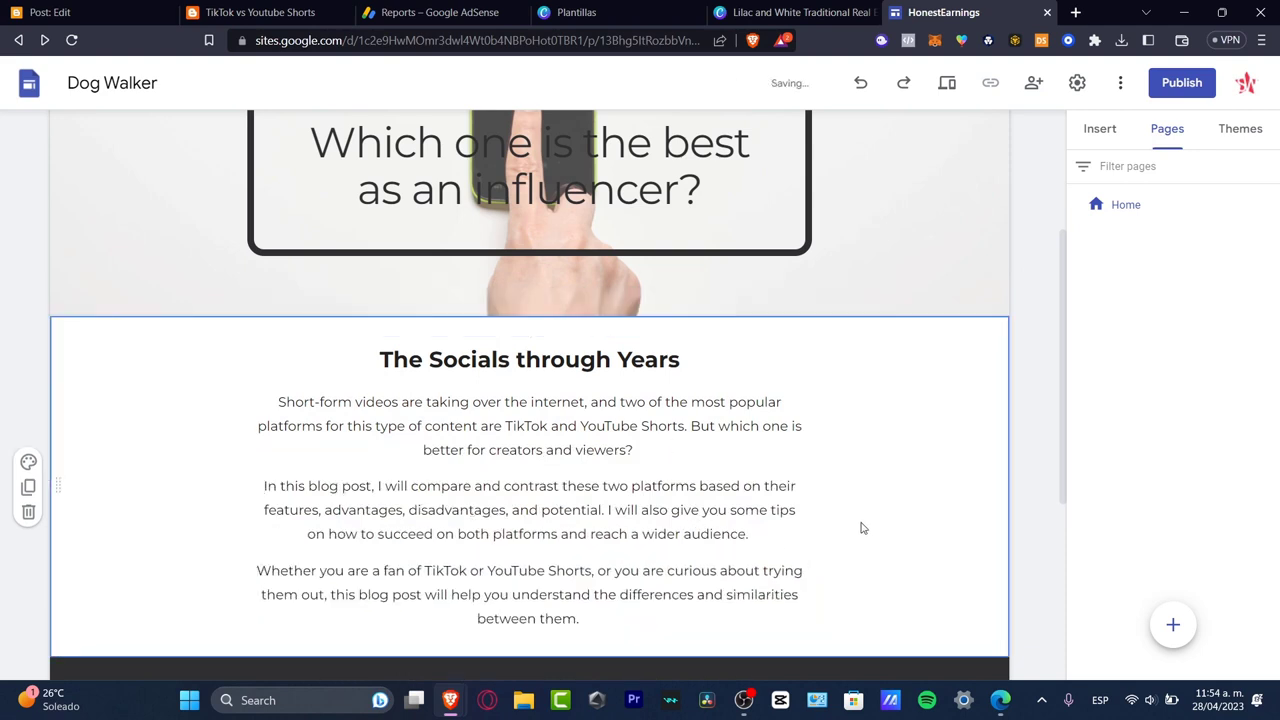
Look through the elements available for insertion, check the Slides file picker and close it
scroll(862, 528, down, 3)
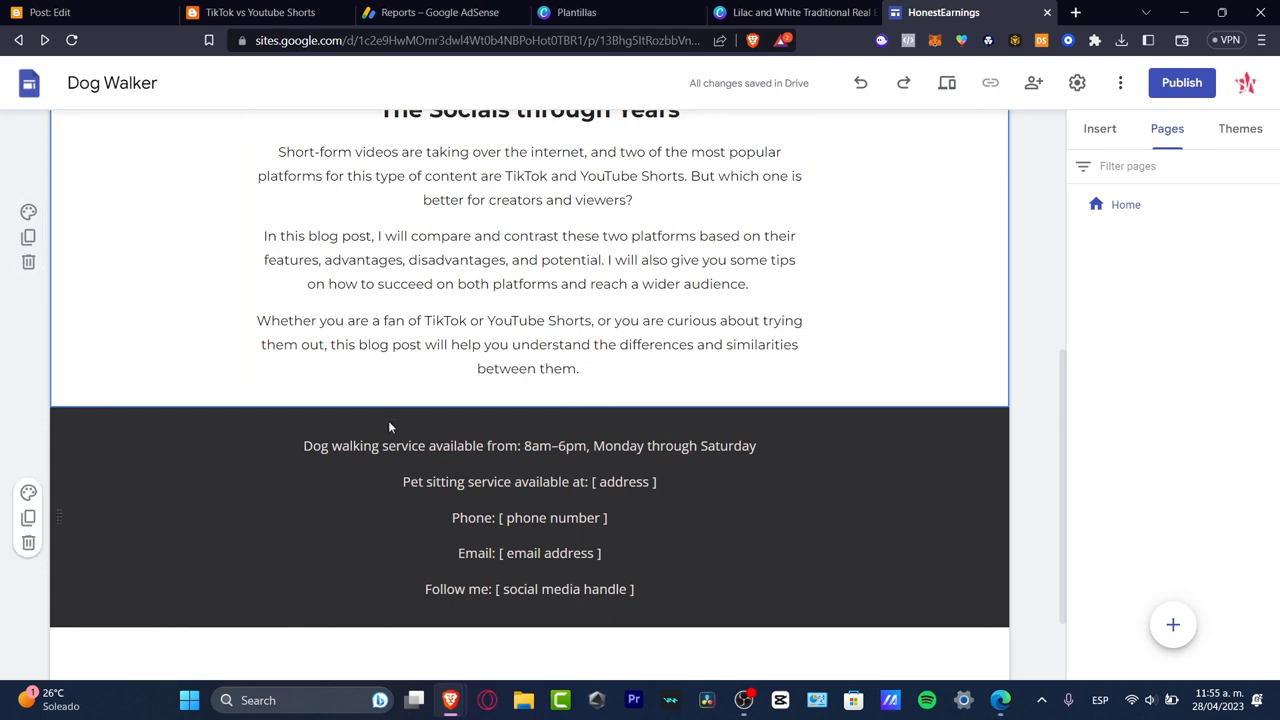
click(1104, 130)
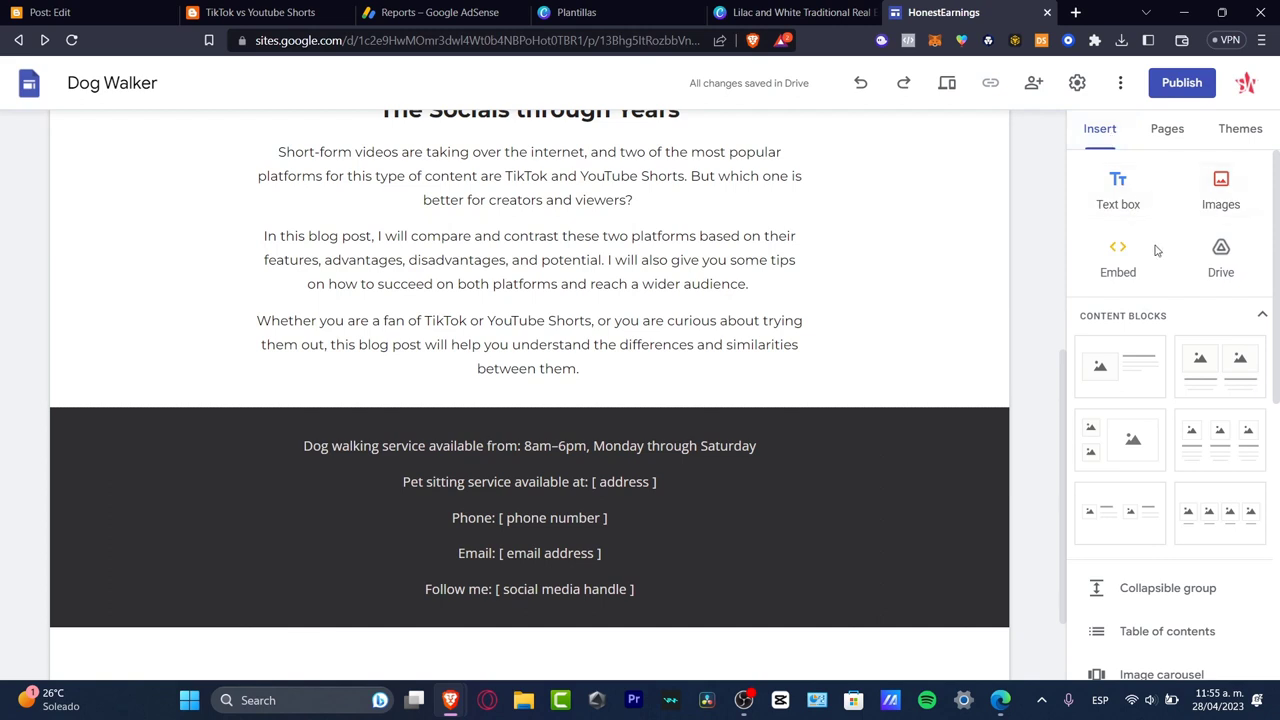
scroll(1100, 368, down, 5)
scroll(1150, 365, down, 1)
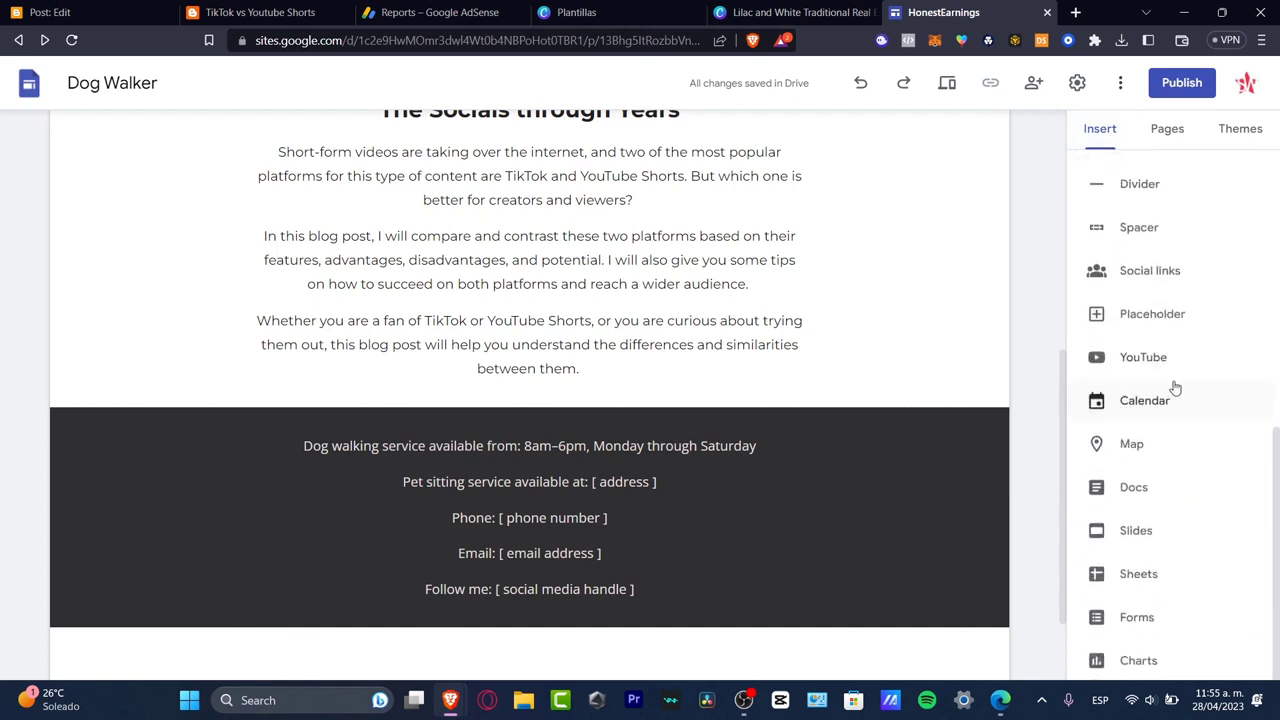
click(1130, 536)
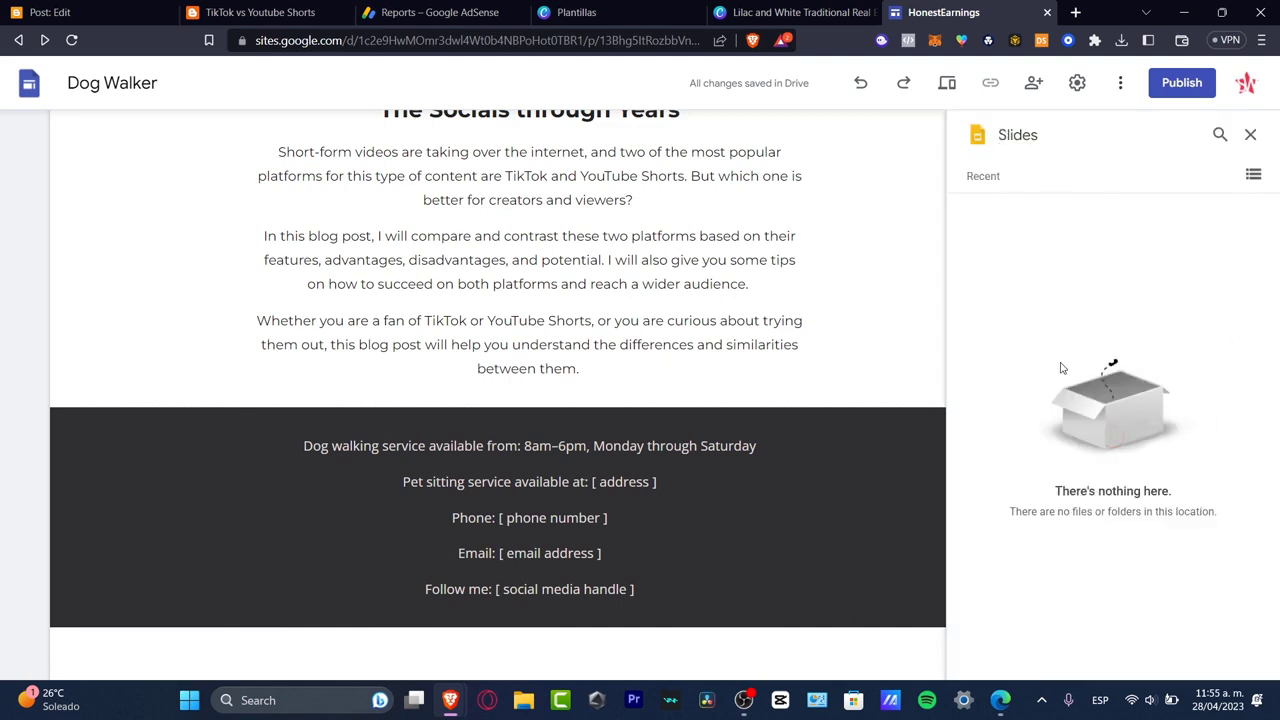
click(1250, 135)
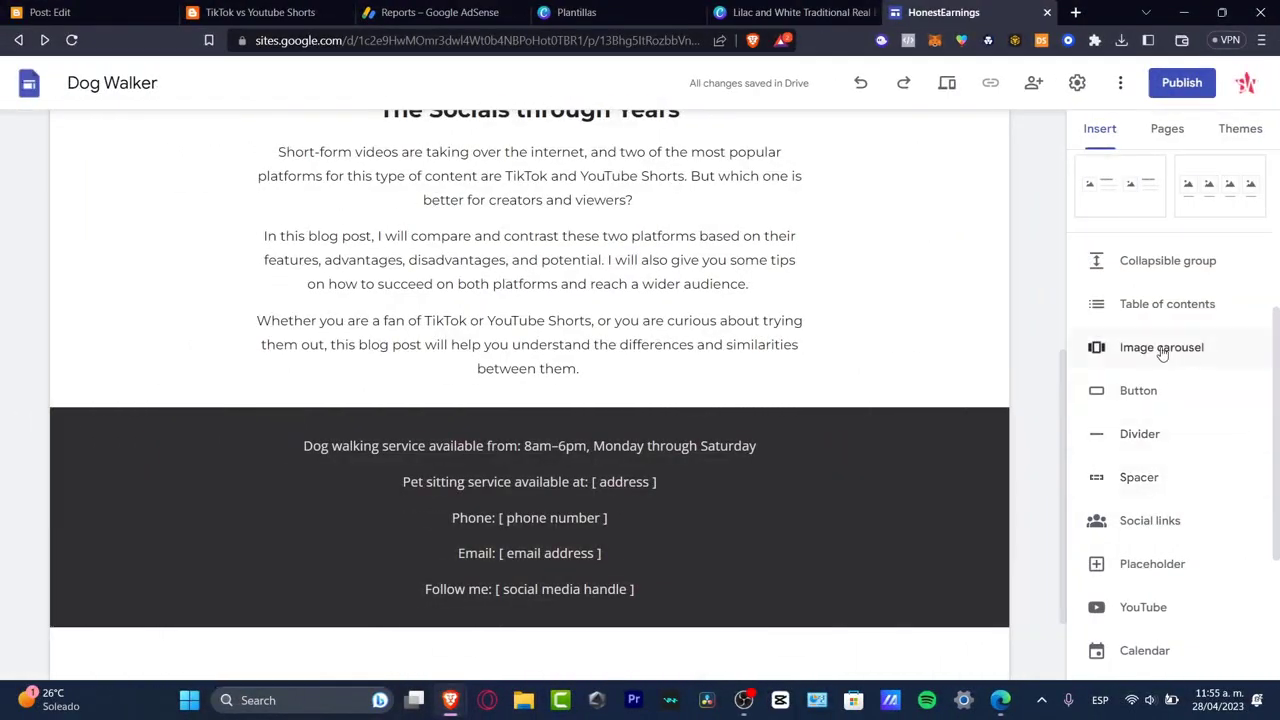
Start an image carousel and search Google Images for "tiktok" to fill it
click(1162, 350)
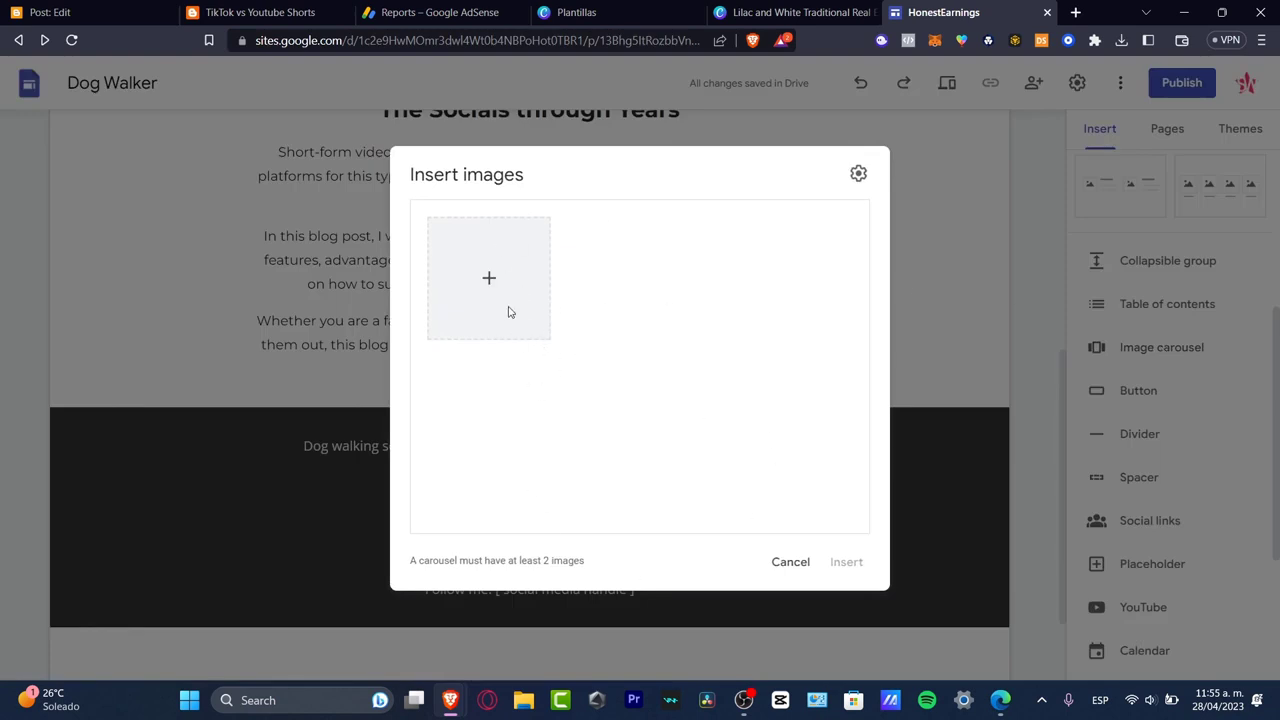
click(489, 279)
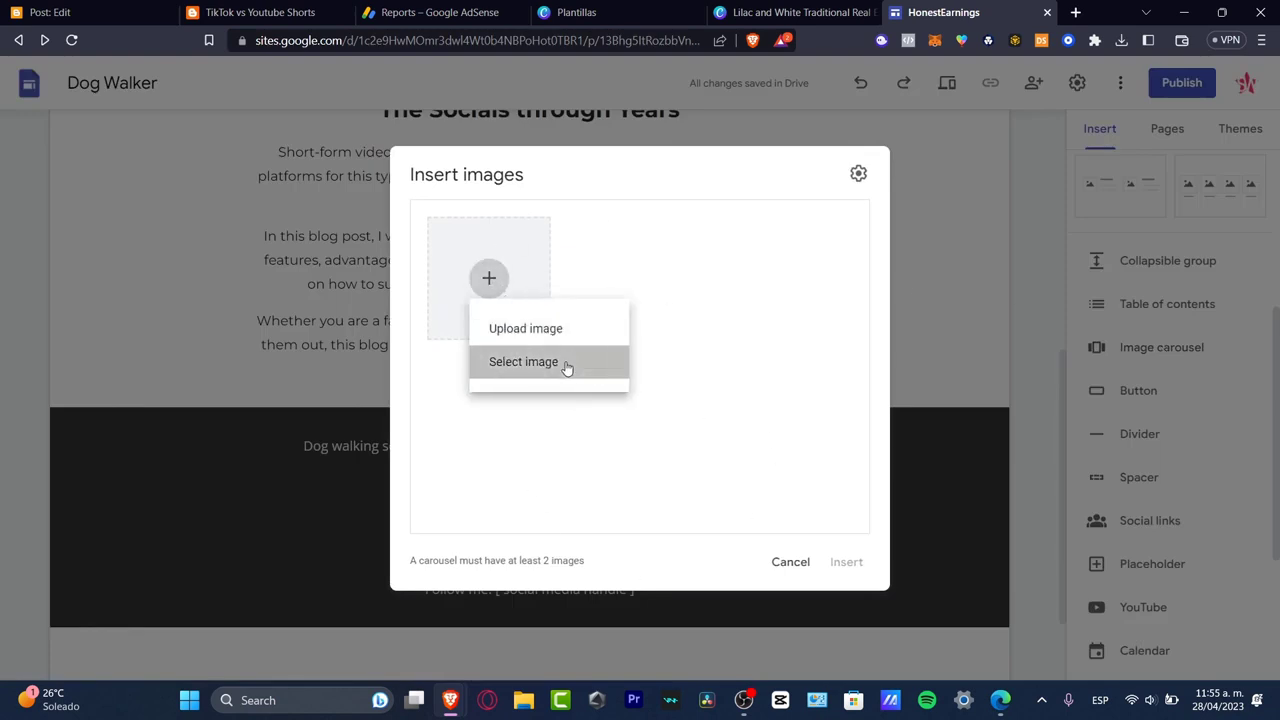
click(524, 362)
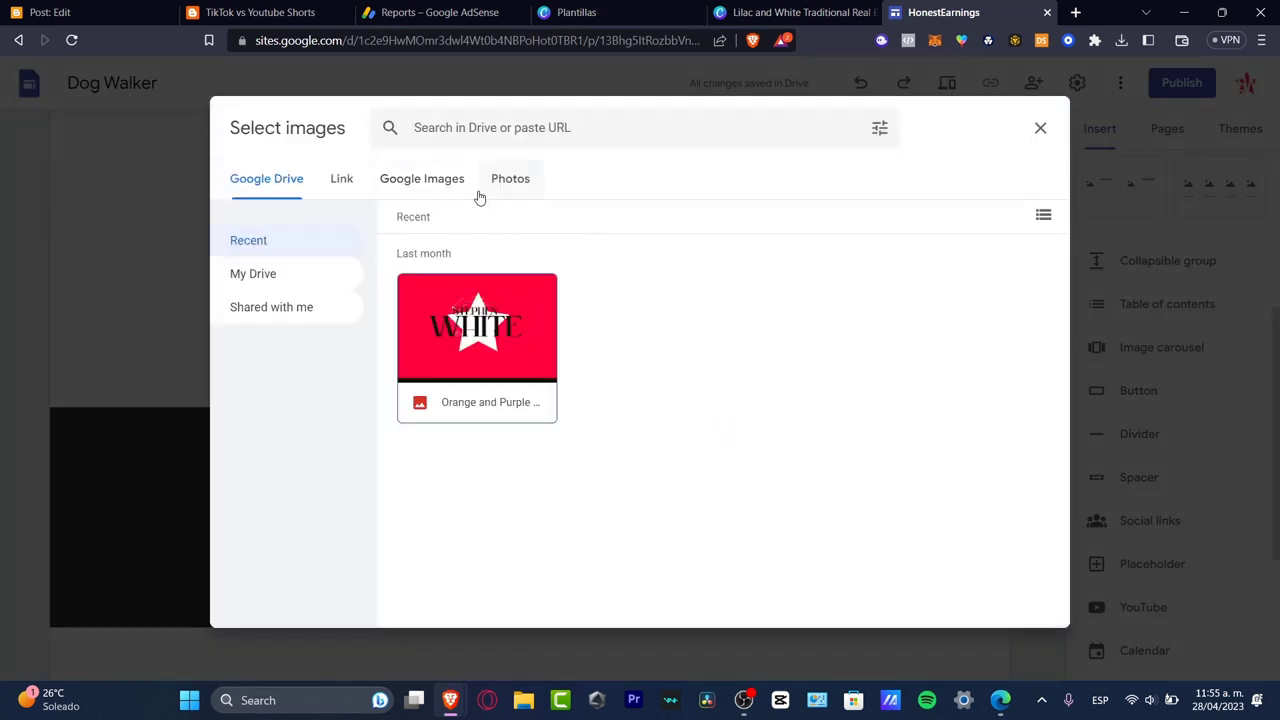
click(435, 182)
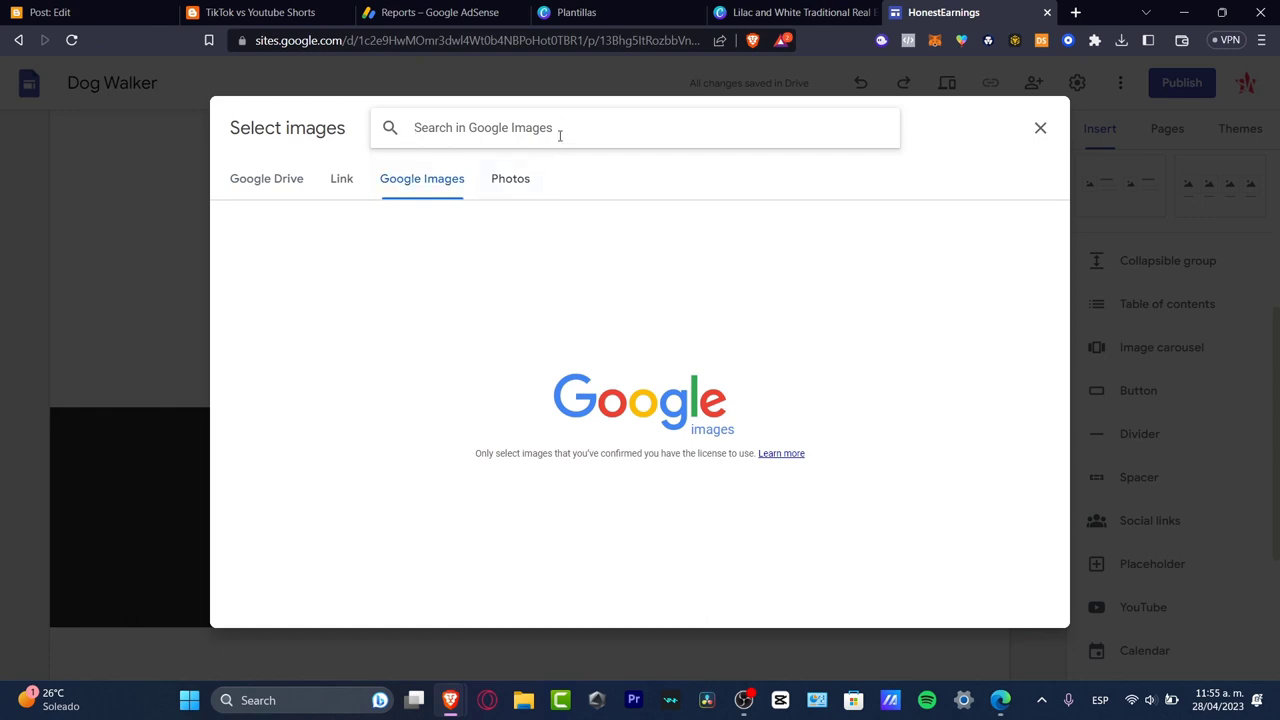
text(tiktok)
key(Return)
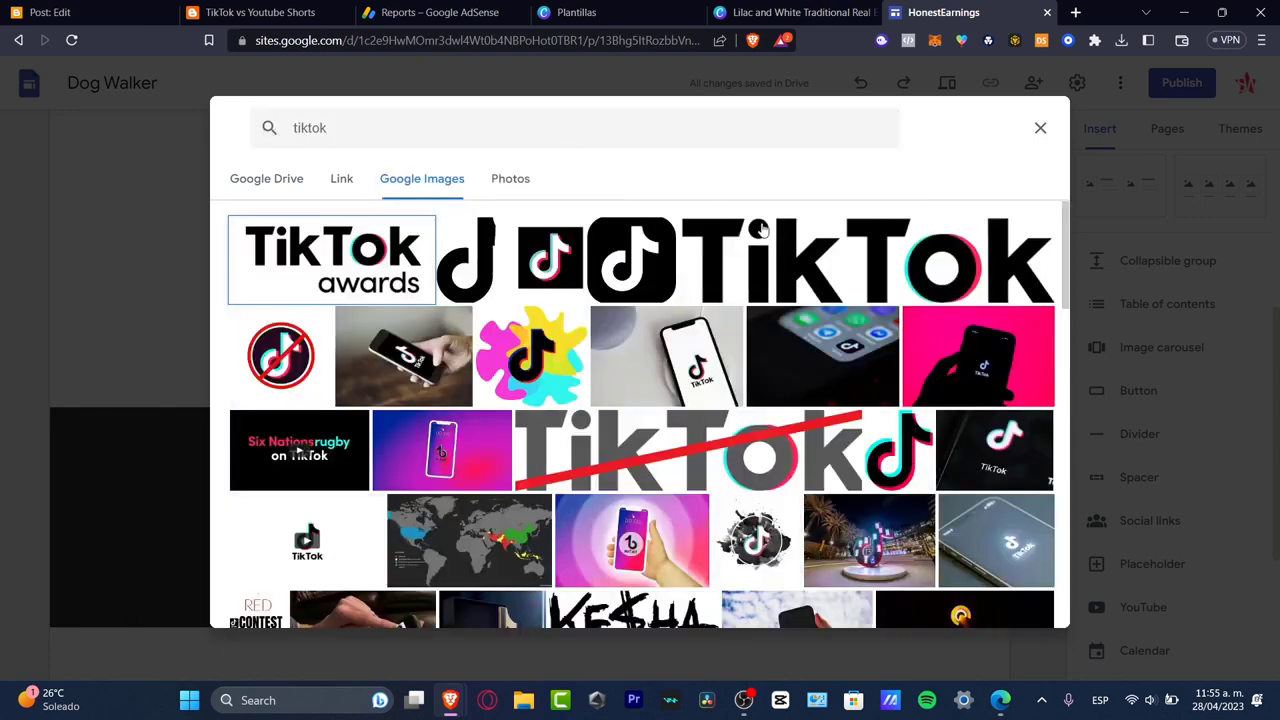
Insert a carousel of five pictures of phones with TikTok and widen it to the full content width of the page
click(428, 360)
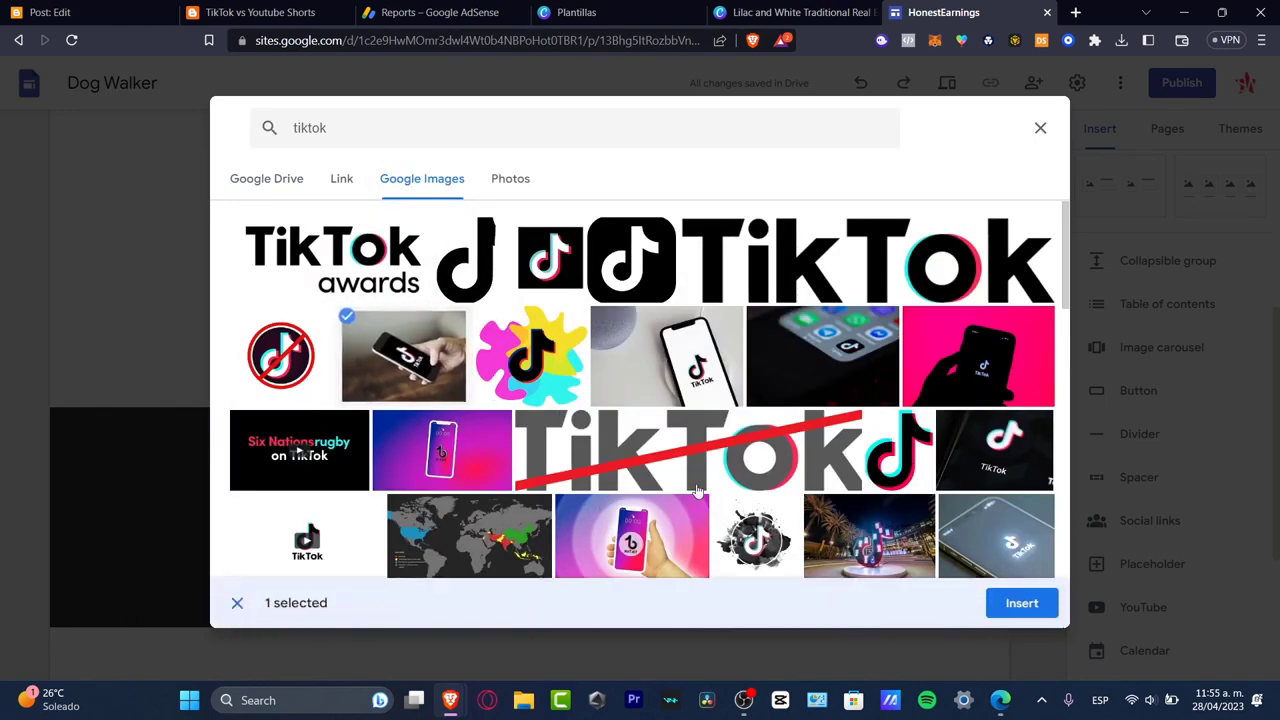
click(752, 366)
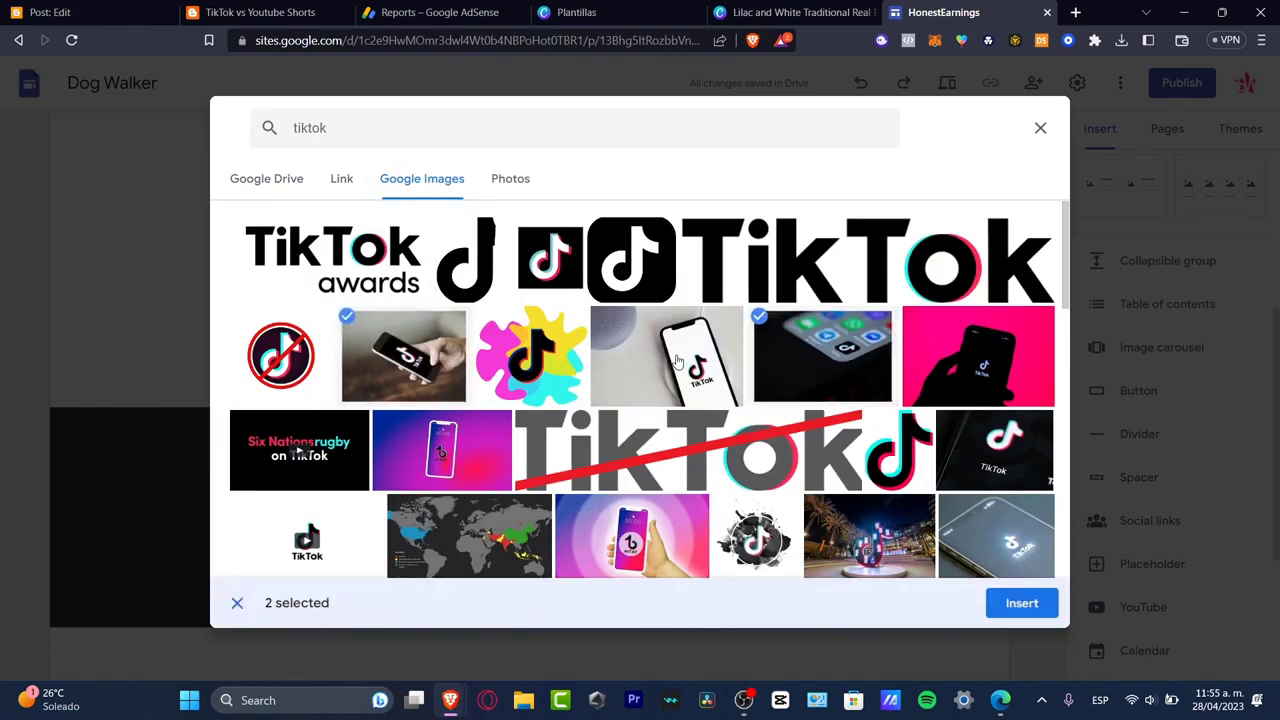
click(665, 356)
scroll(680, 380, down, 5)
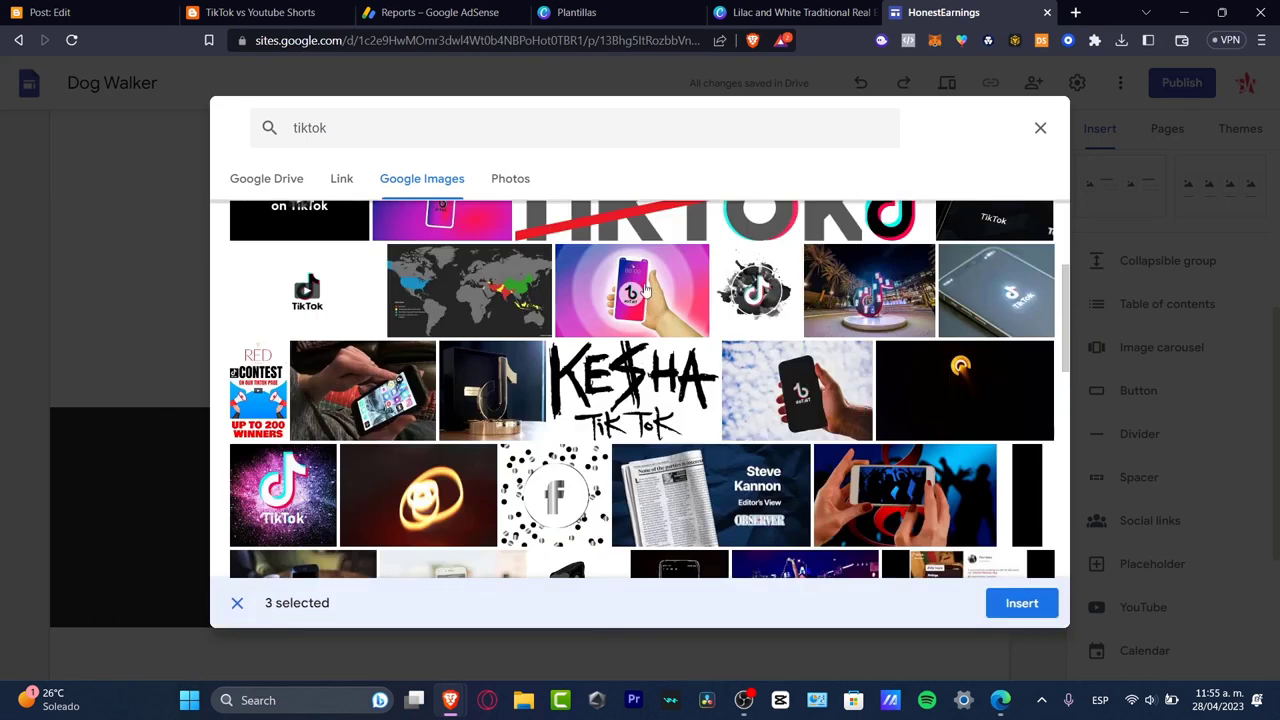
click(632, 290)
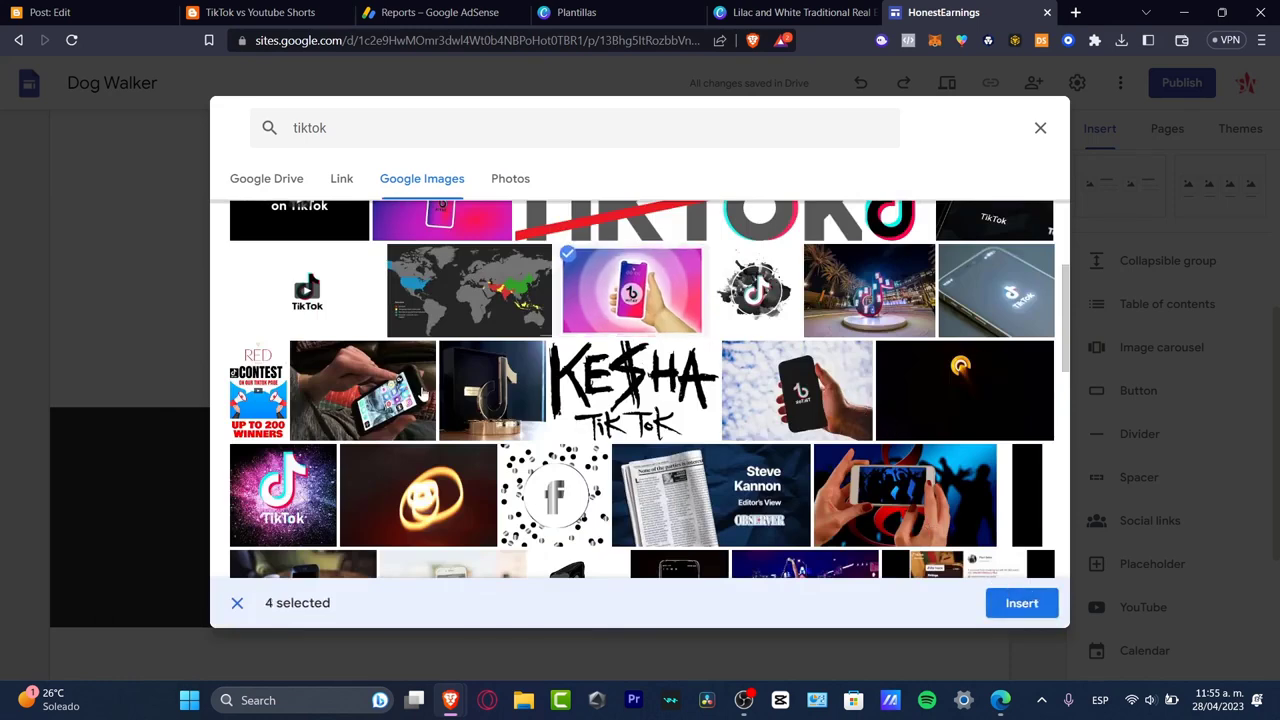
click(1022, 603)
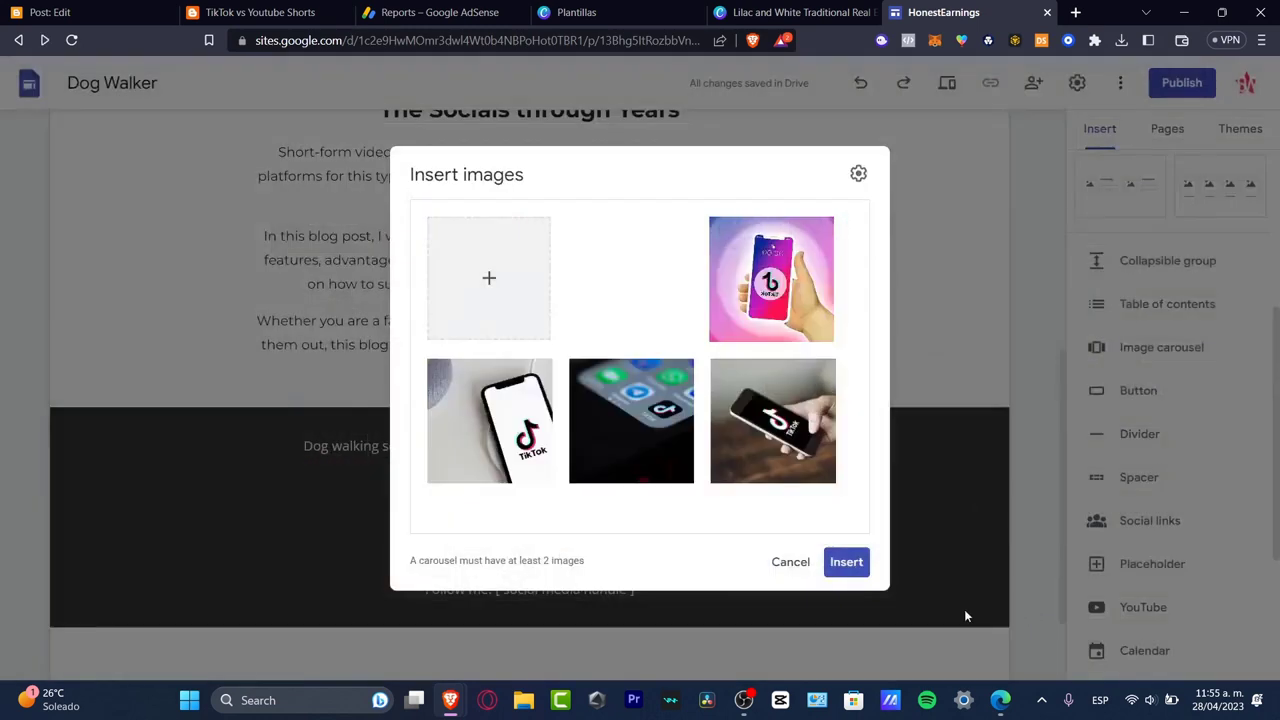
click(846, 562)
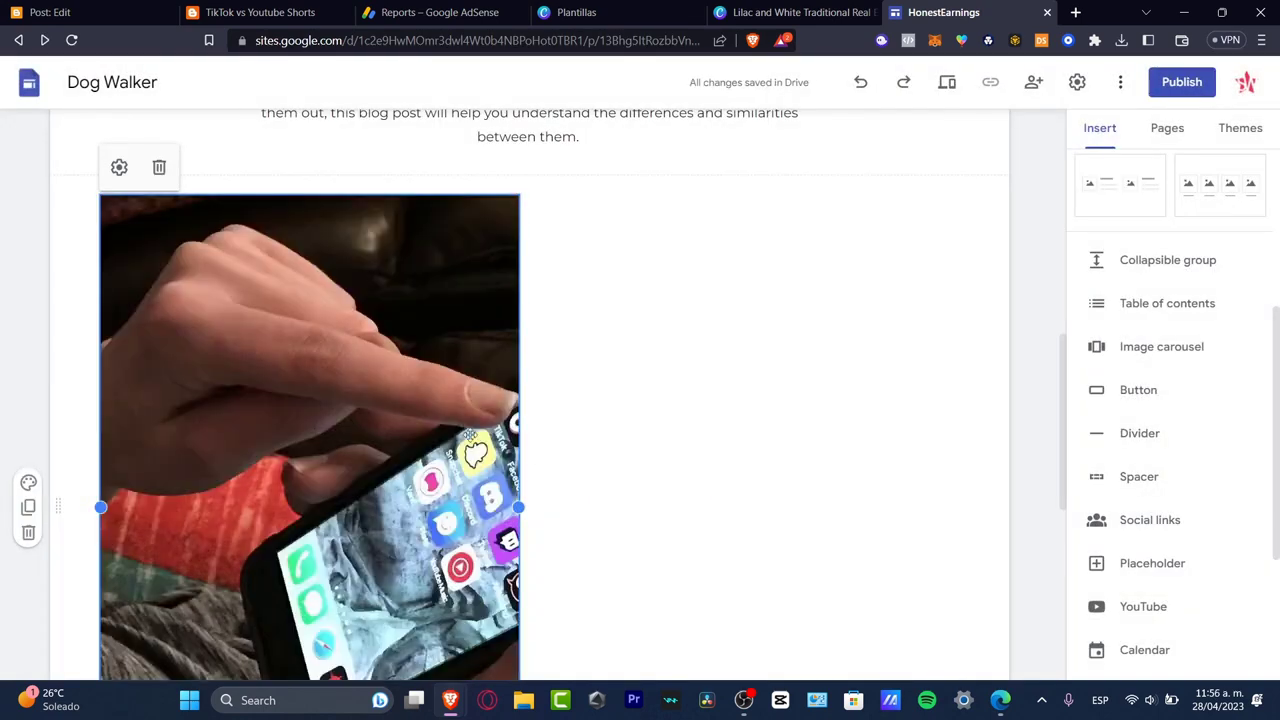
drag(519, 510, 958, 540)
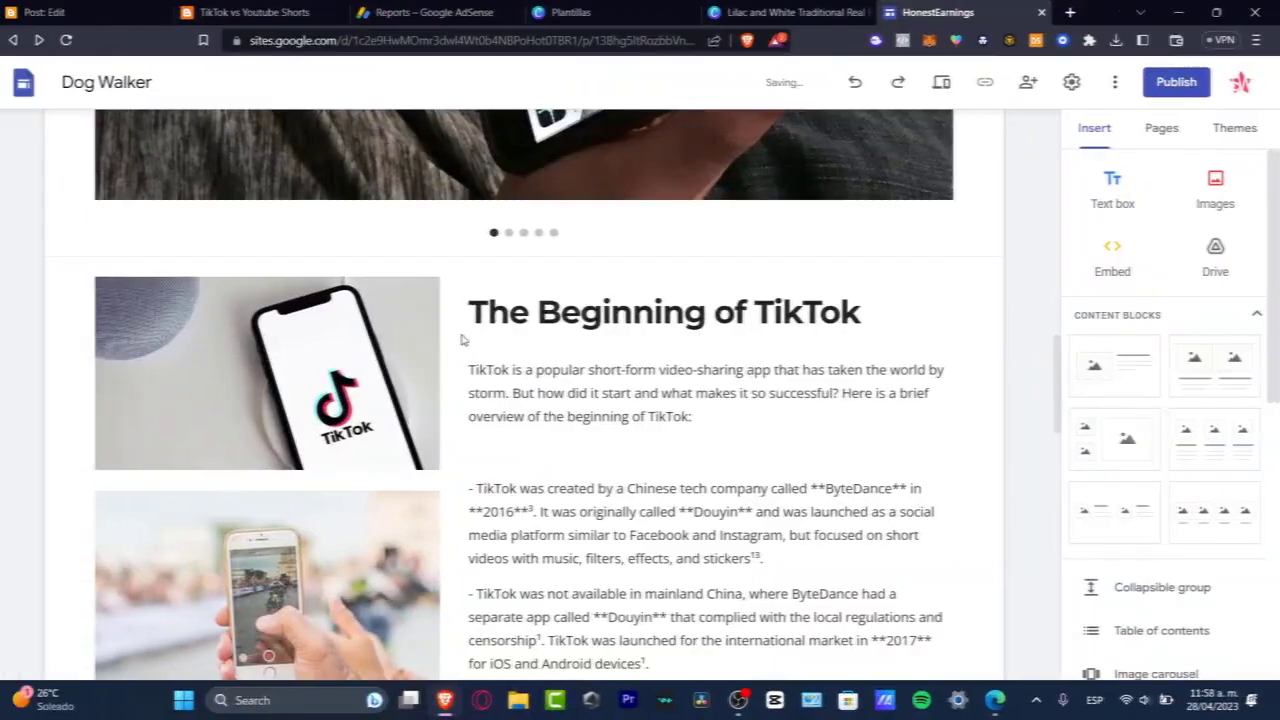
Review the "The Beginning of TikTok" section with its pictures and sources, down to the dog-walking contact footer
scroll(466, 340, down, 2)
scroll(466, 340, down, 3)
scroll(434, 340, up, 3)
drag(430, 345, 260, 345)
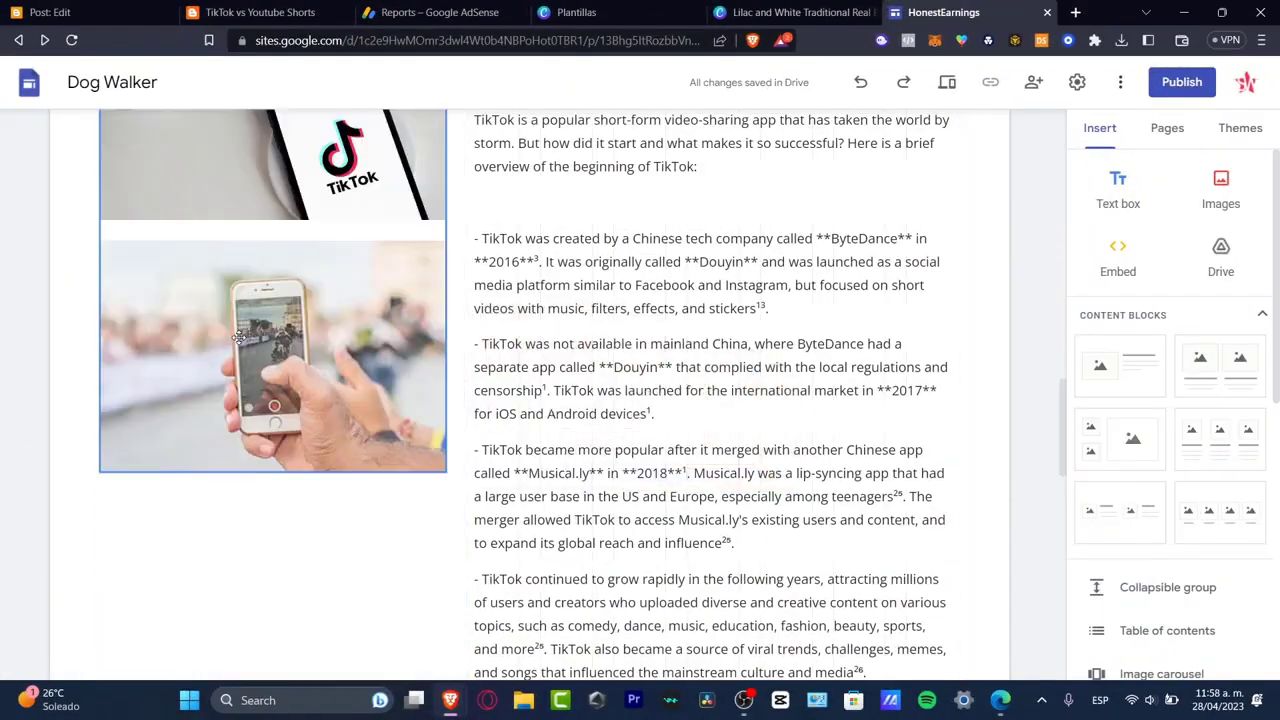
scroll(750, 363, down, 12)
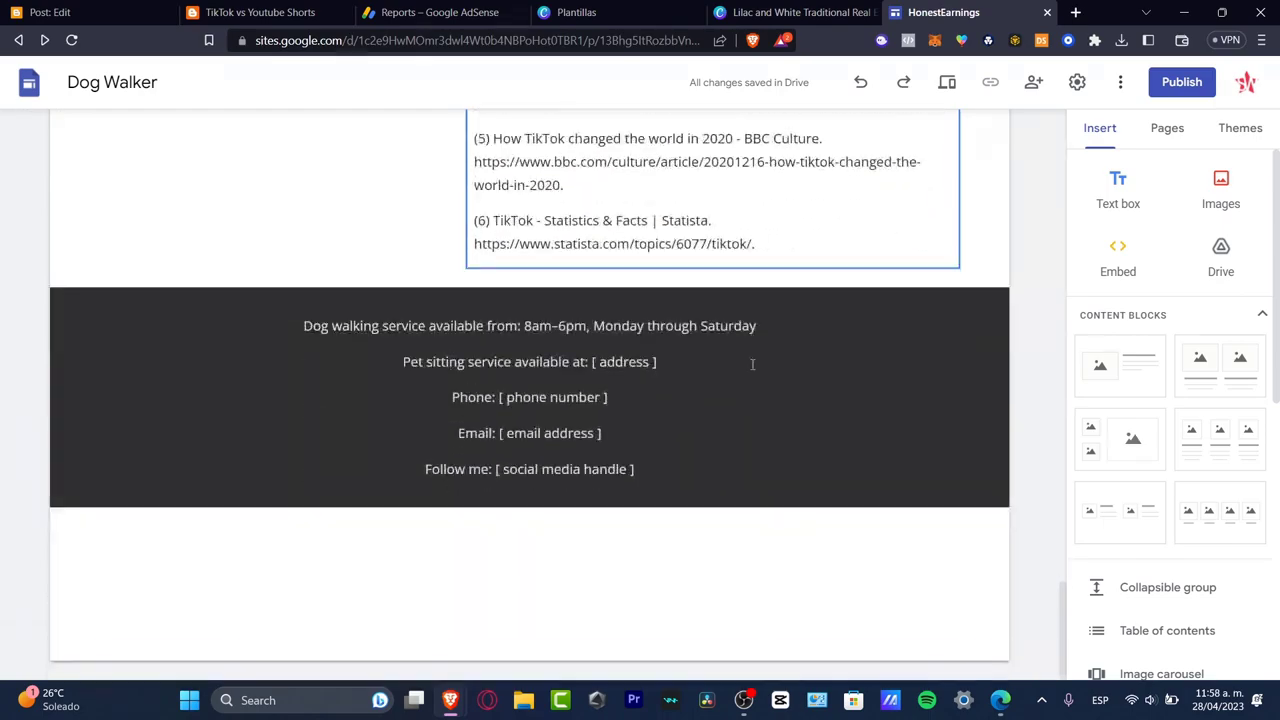
scroll(701, 385, up, 15)
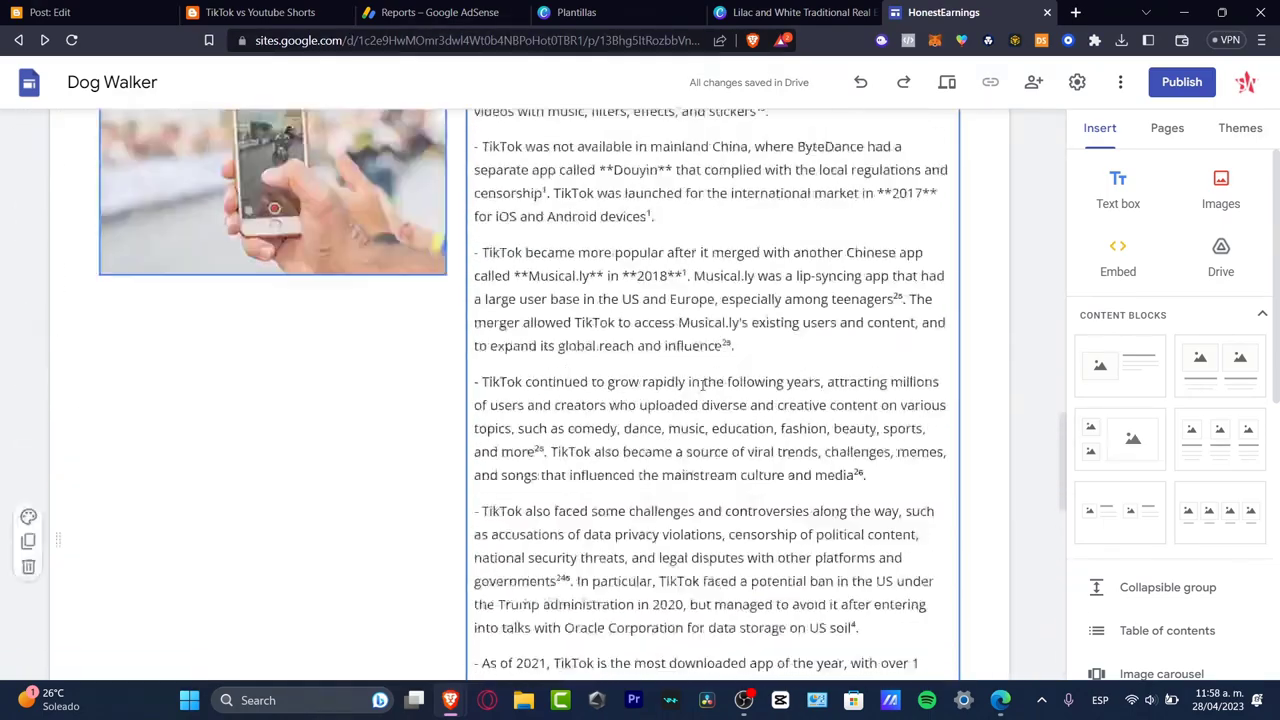
scroll(701, 385, up, 3)
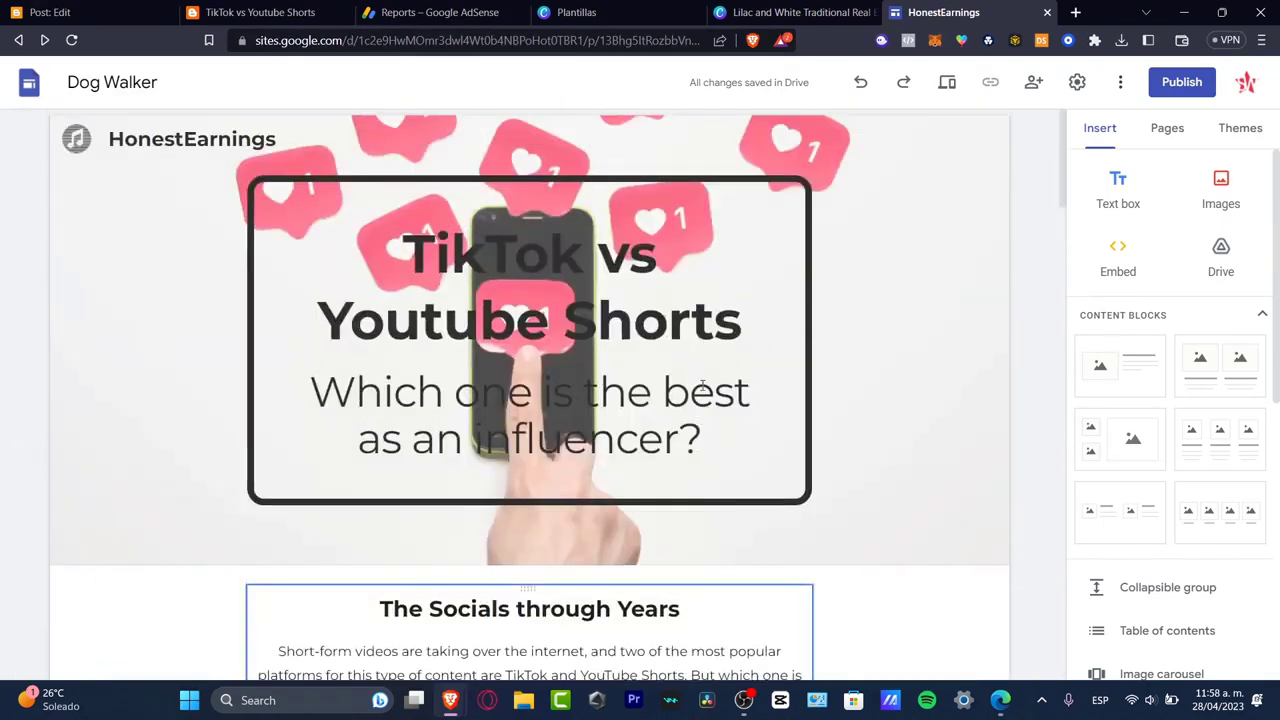
scroll(703, 386, down, 15)
scroll(705, 390, up, 12)
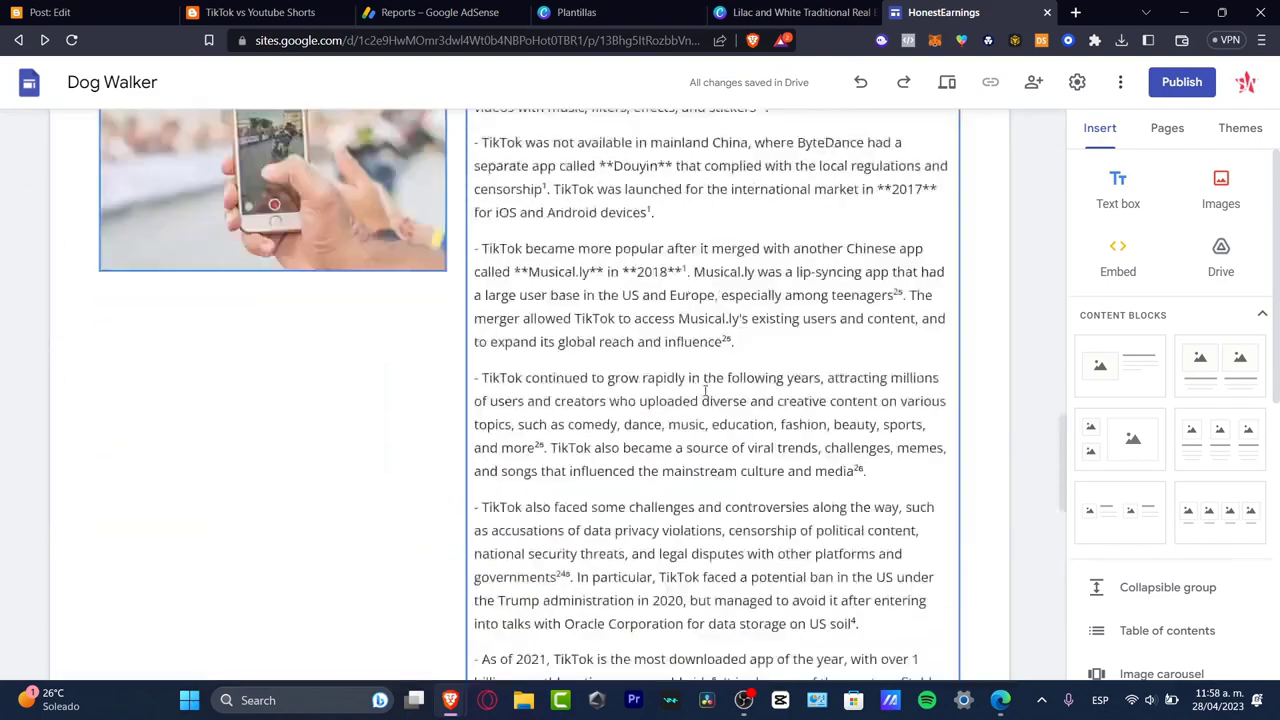
scroll(705, 390, down, 5)
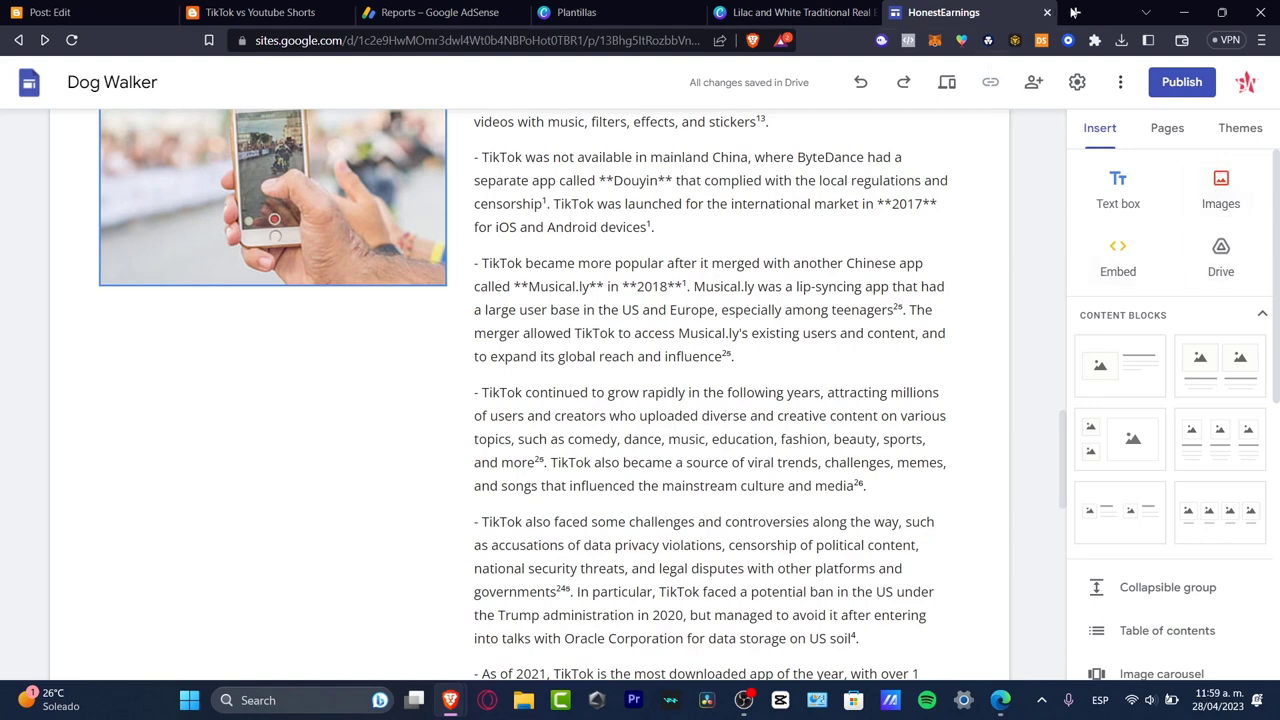
Search the web for "tiktok videos", open TikTok and copy the embed code of a video in the feed
click(1073, 12)
text(tiktok)
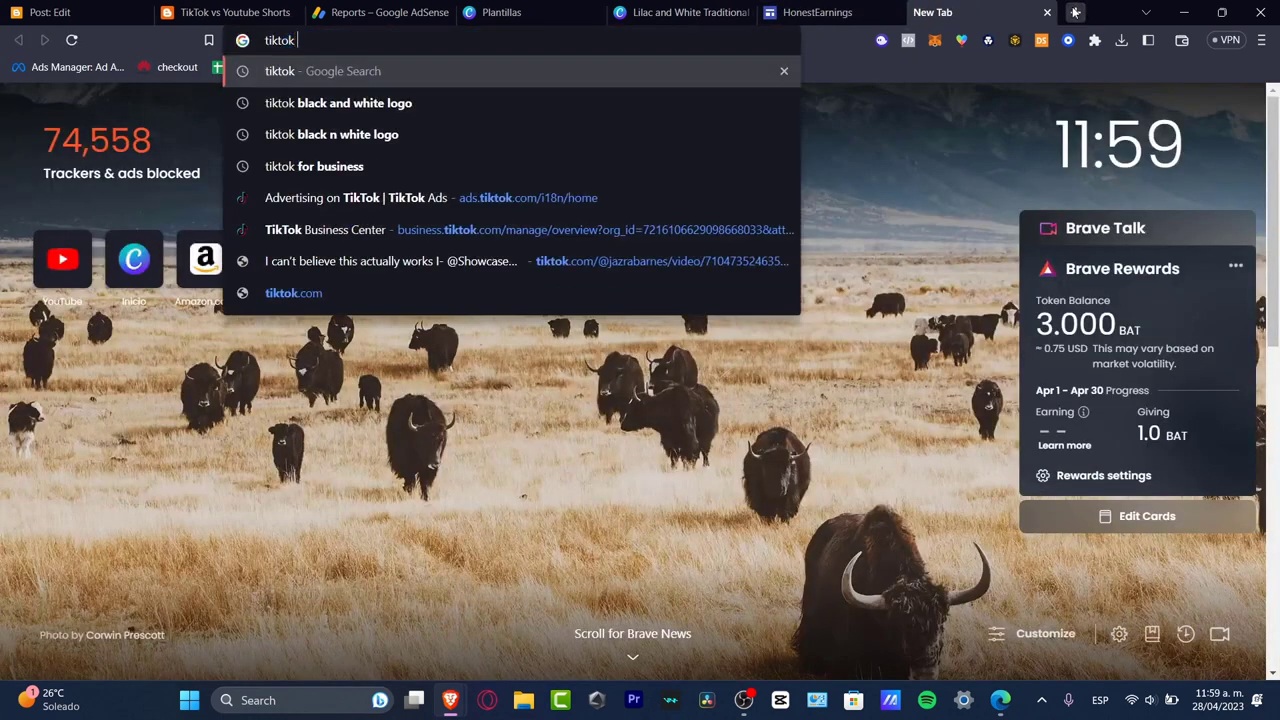
text( videos)
key(Return)
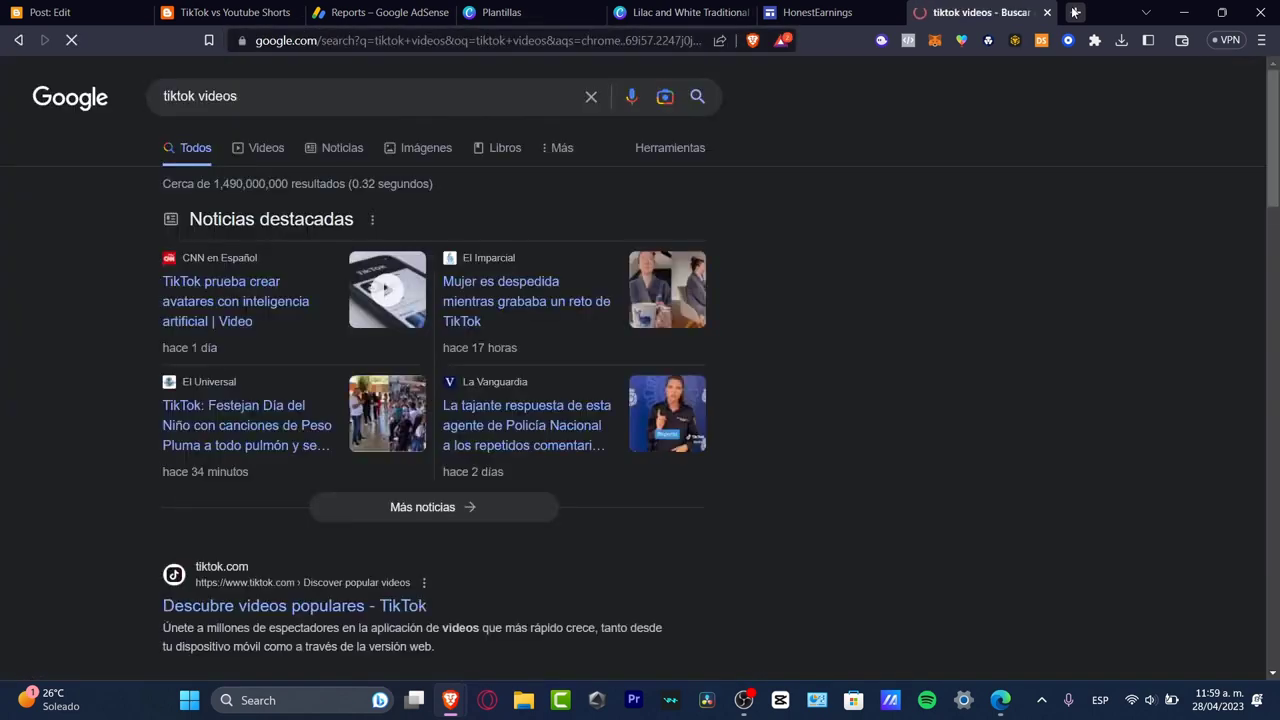
click(266, 156)
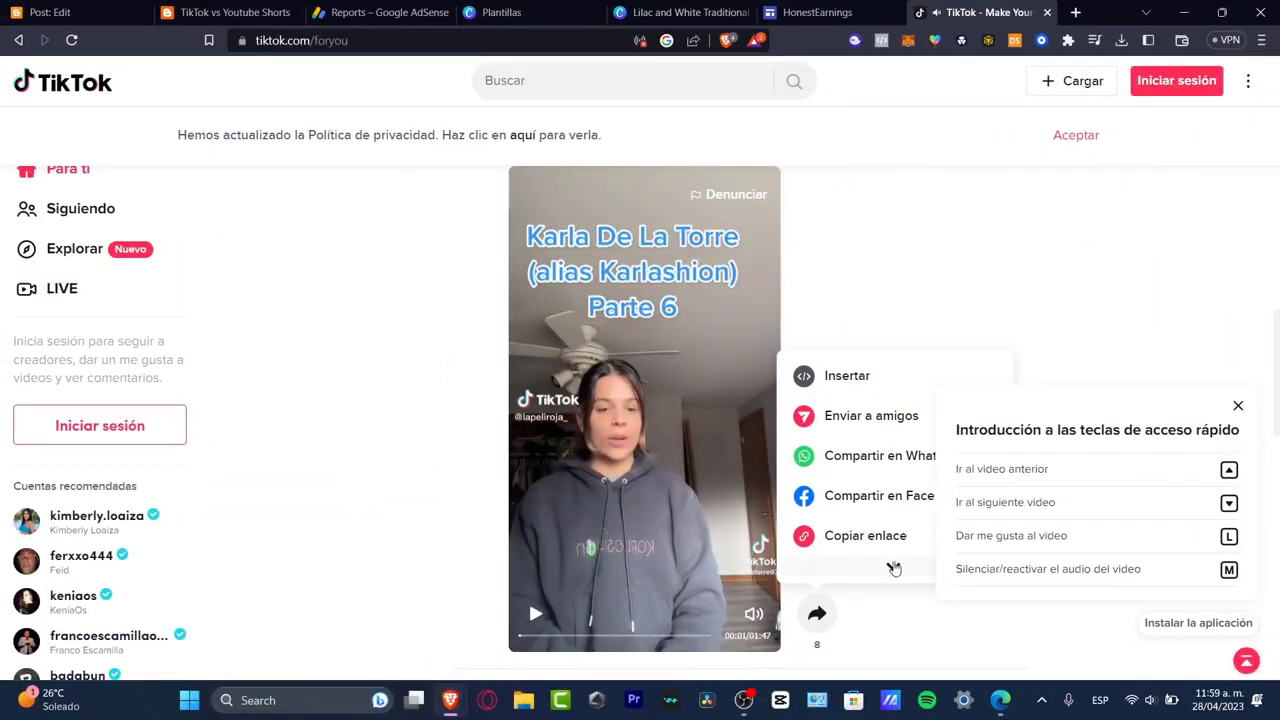
click(868, 378)
click(770, 436)
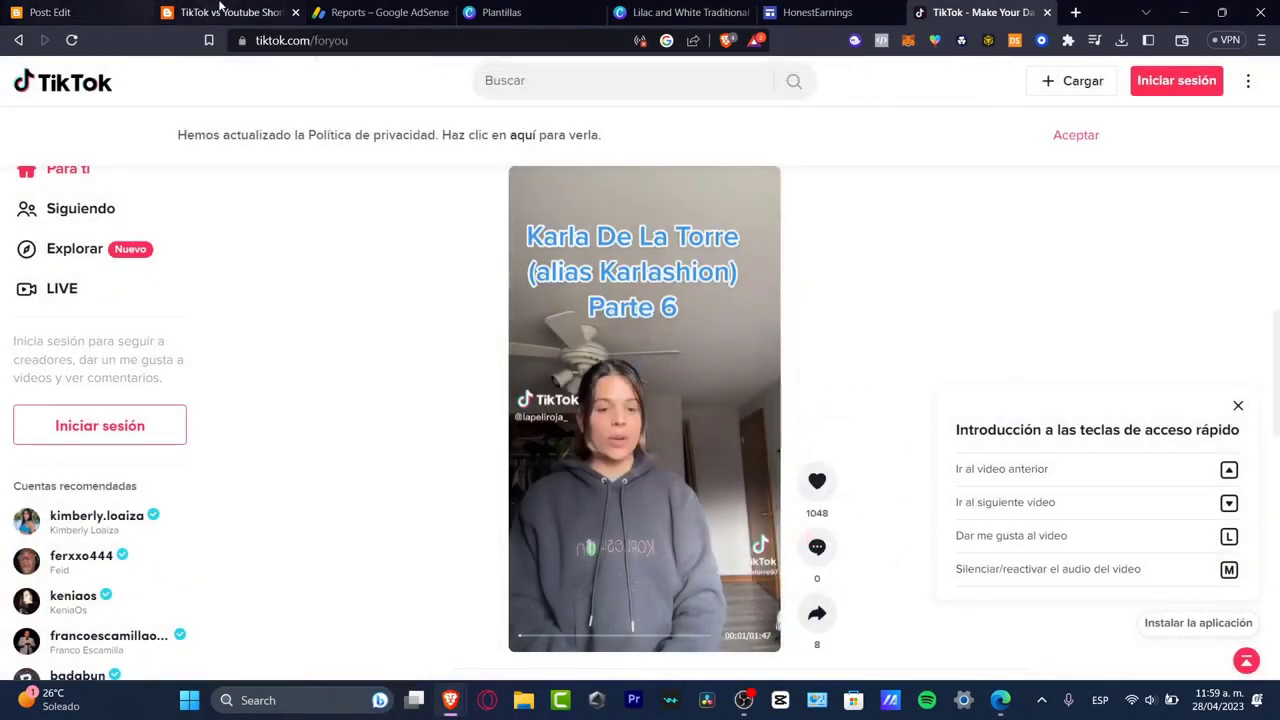
Embed the copied TikTok video code in the HonestEarnings page, below the phone photo beside the TikTok history text
click(775, 12)
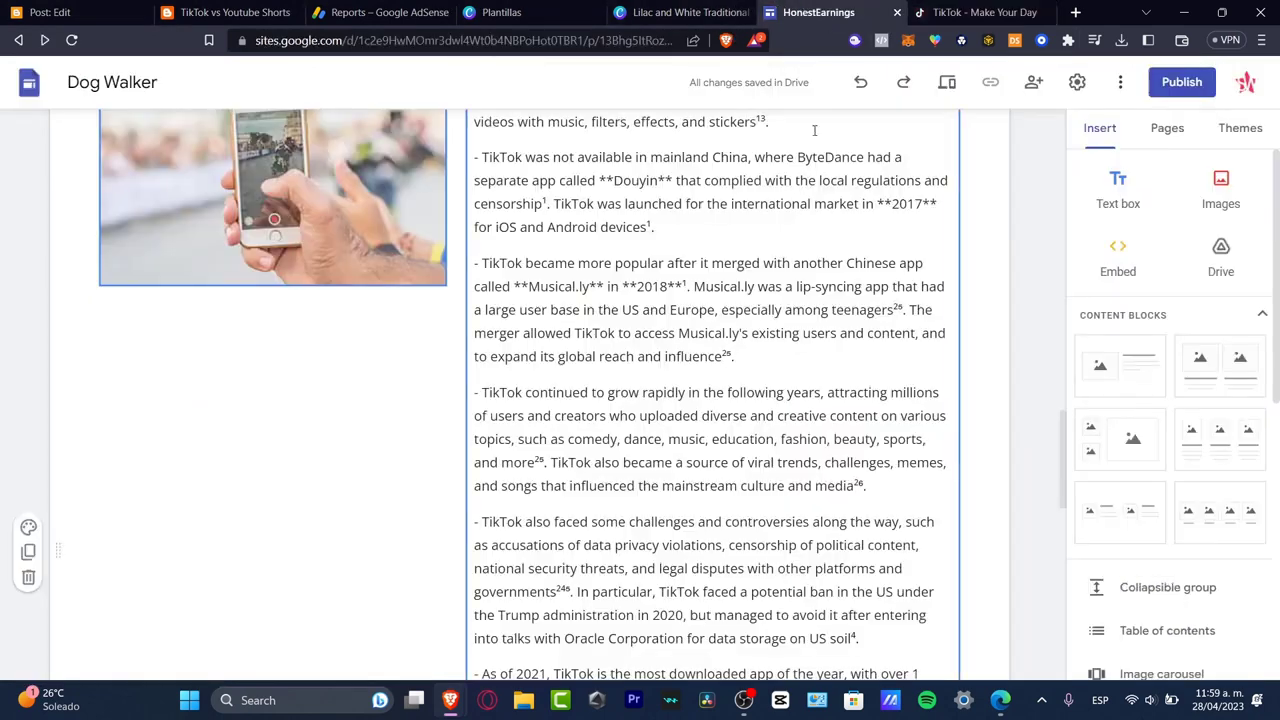
click(1119, 257)
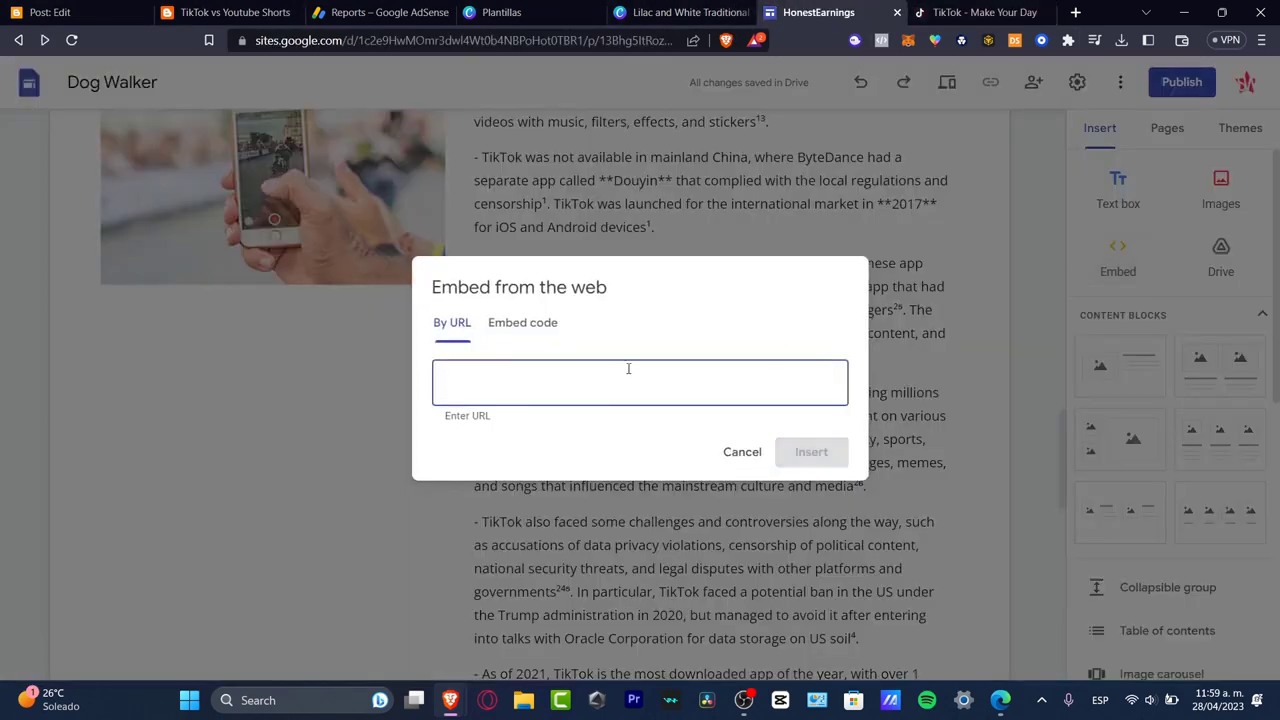
click(522, 323)
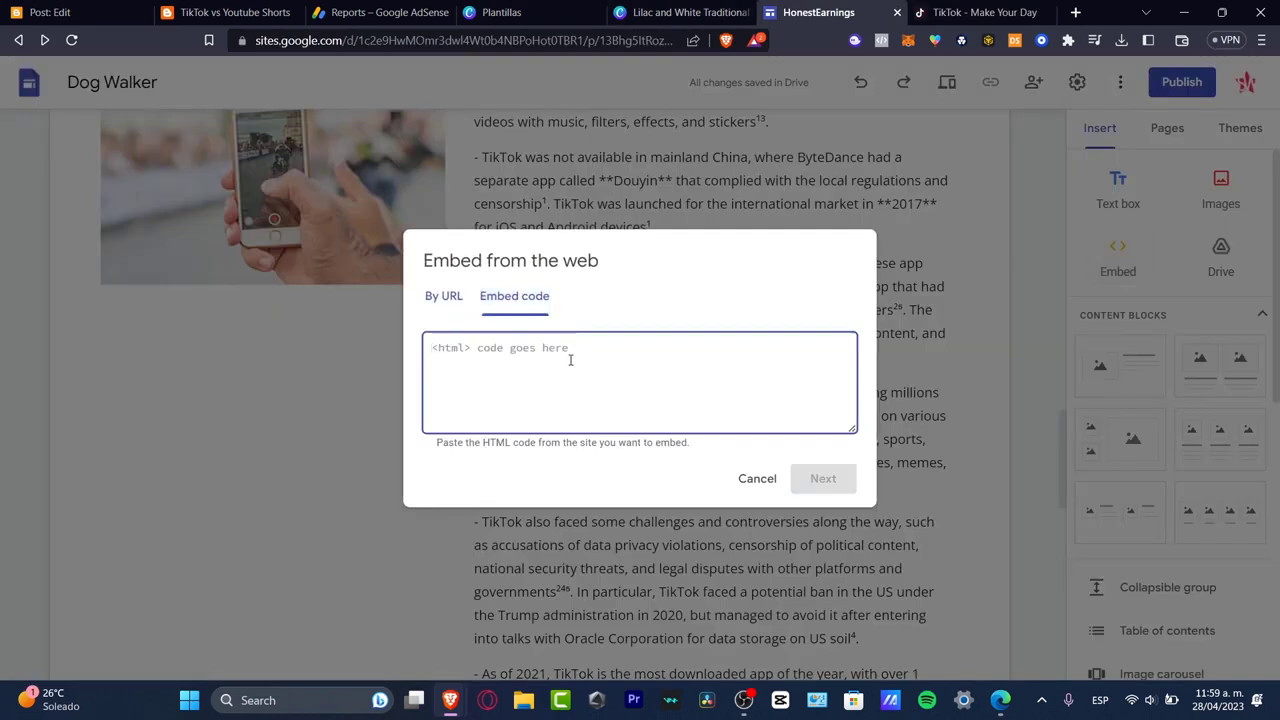
key(ctrl+v)
click(831, 486)
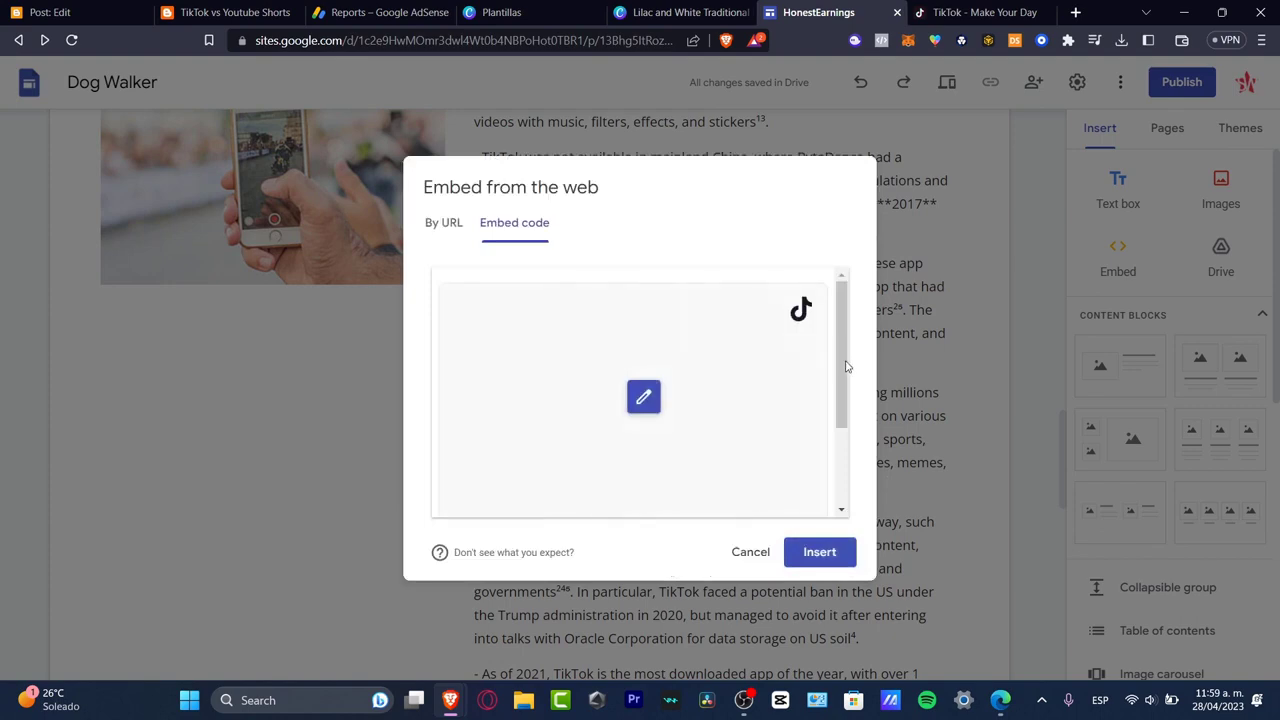
click(819, 552)
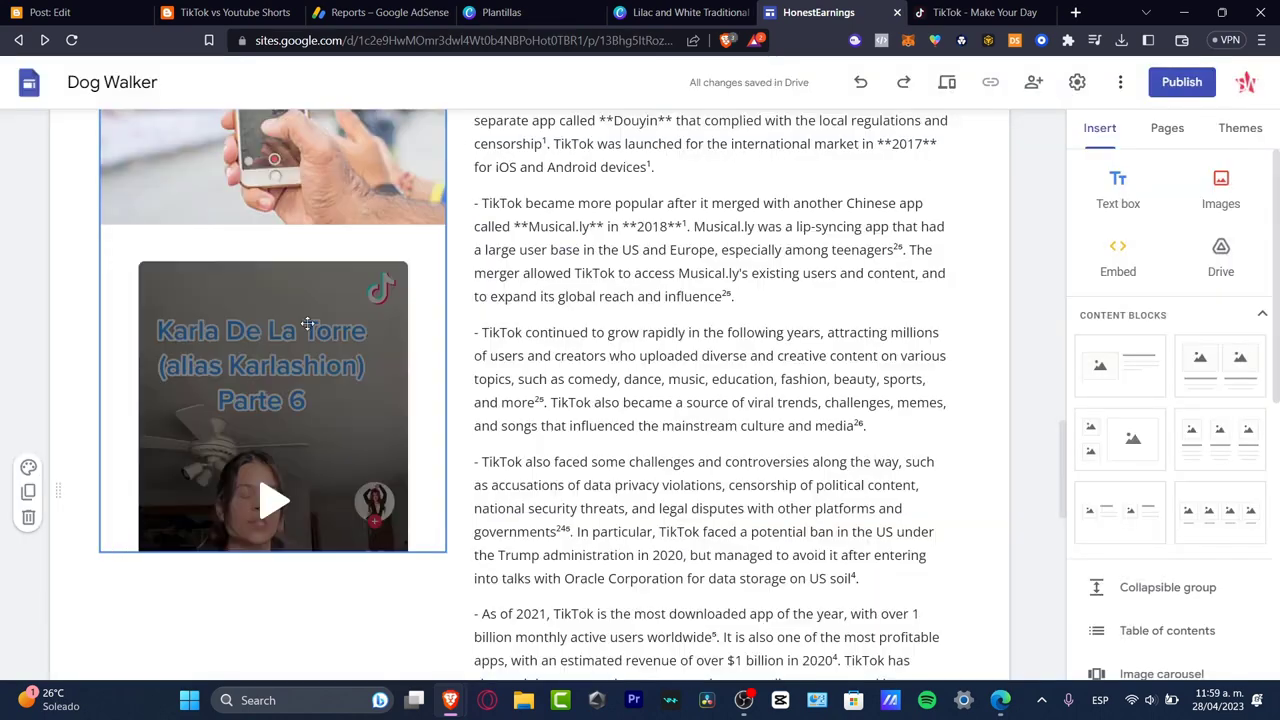
Extend the embedded TikTok video's frame downward beside the text and sources so that more of the player shows
click(350, 535)
drag(274, 562, 283, 645)
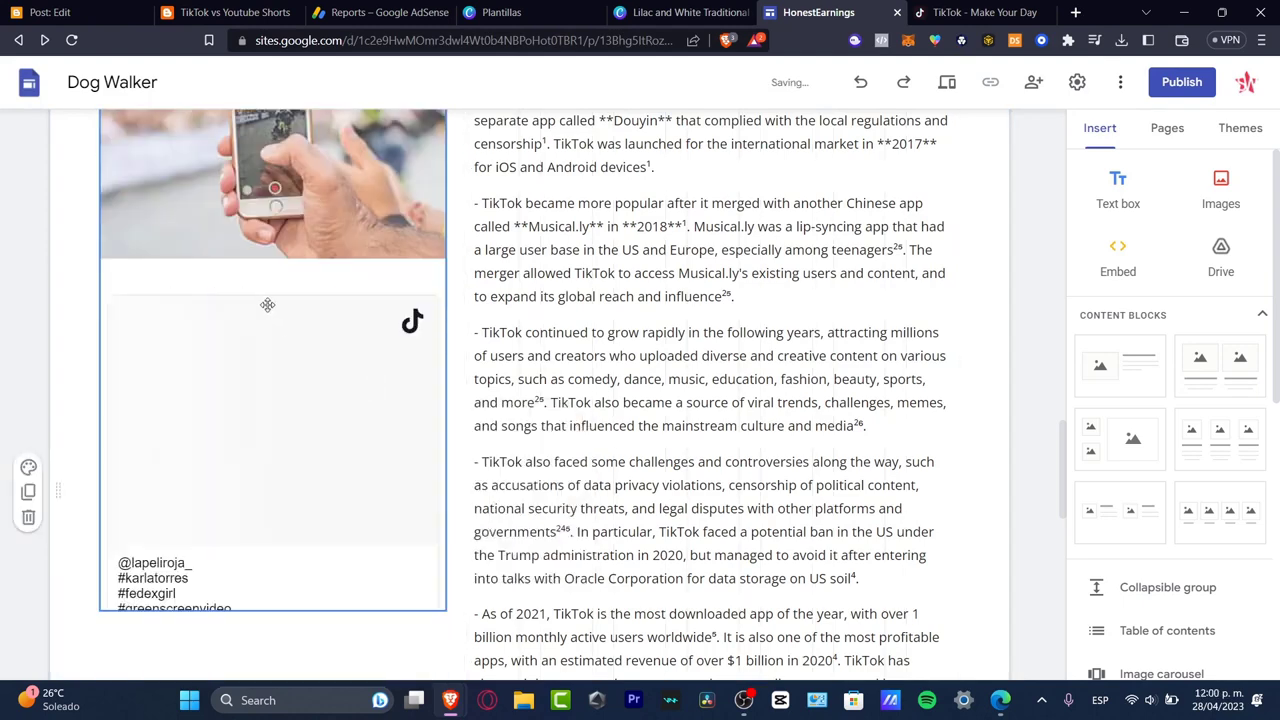
click(258, 314)
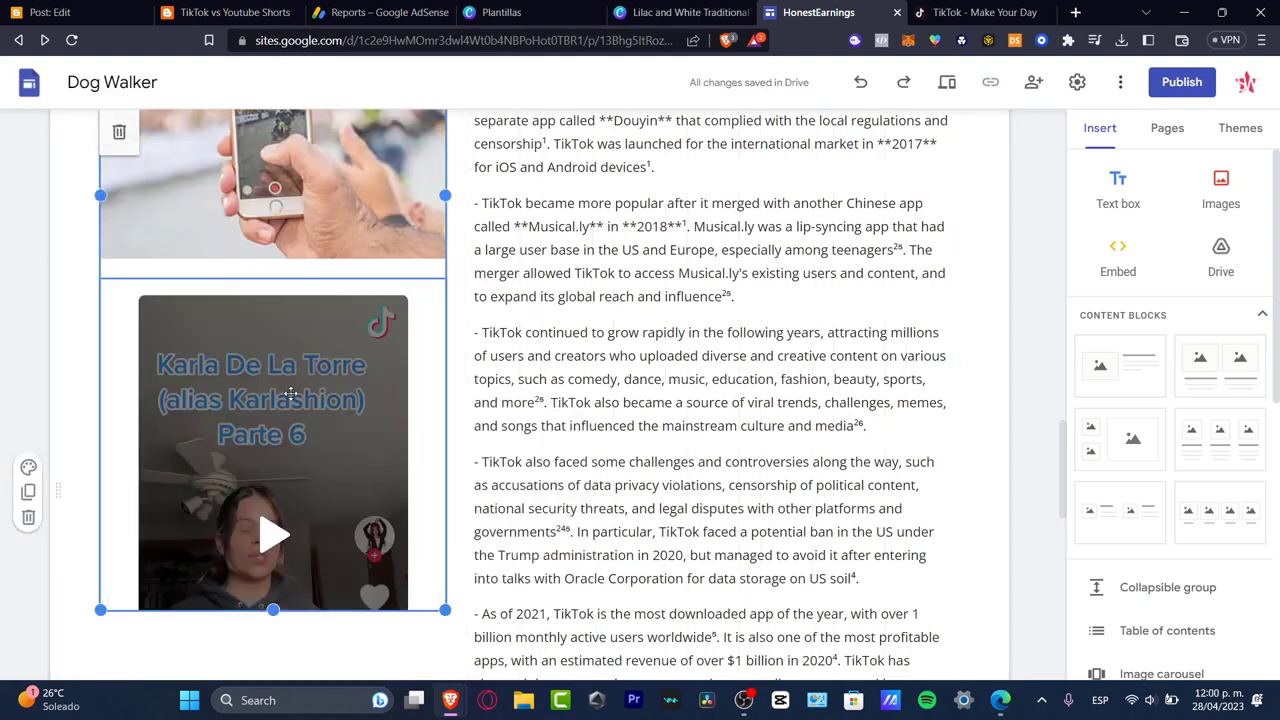
scroll(376, 396, down, 1)
scroll(376, 396, down, 2)
drag(273, 358, 315, 642)
scroll(339, 575, down, 3)
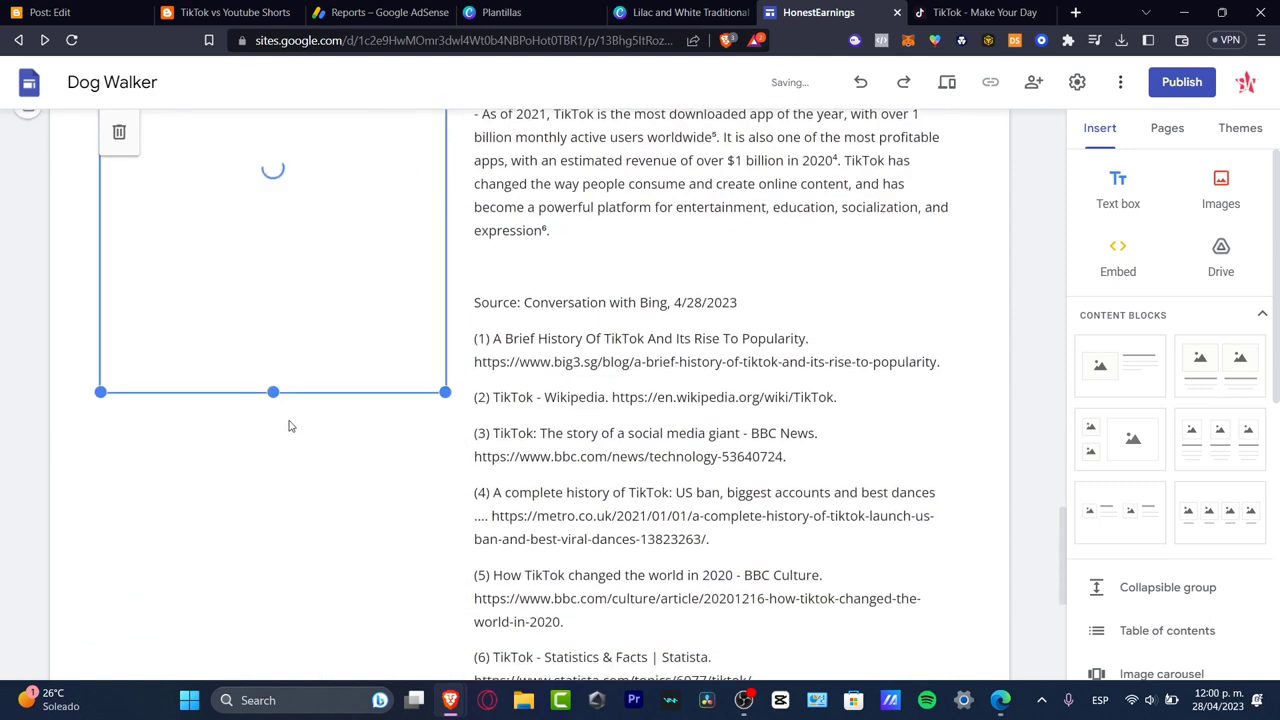
drag(274, 392, 323, 678)
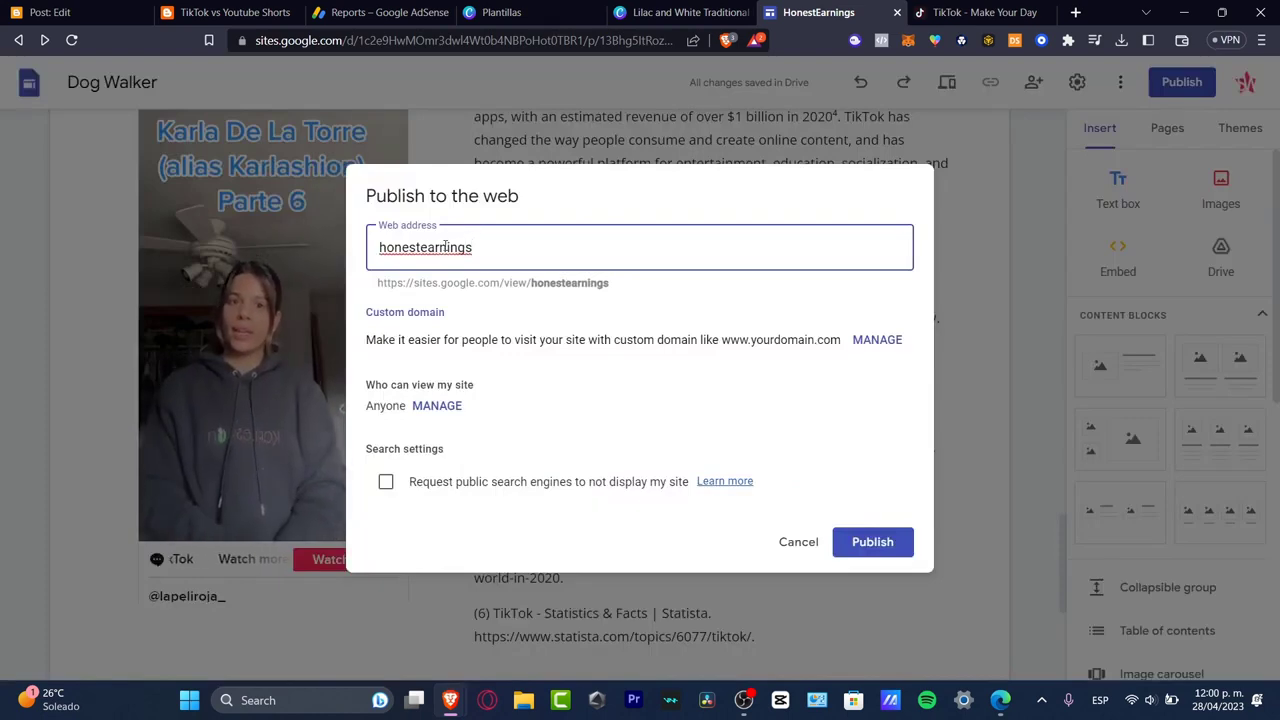
Publish the site under the web address honestearnings and look through the published page down to its footer
click(871, 541)
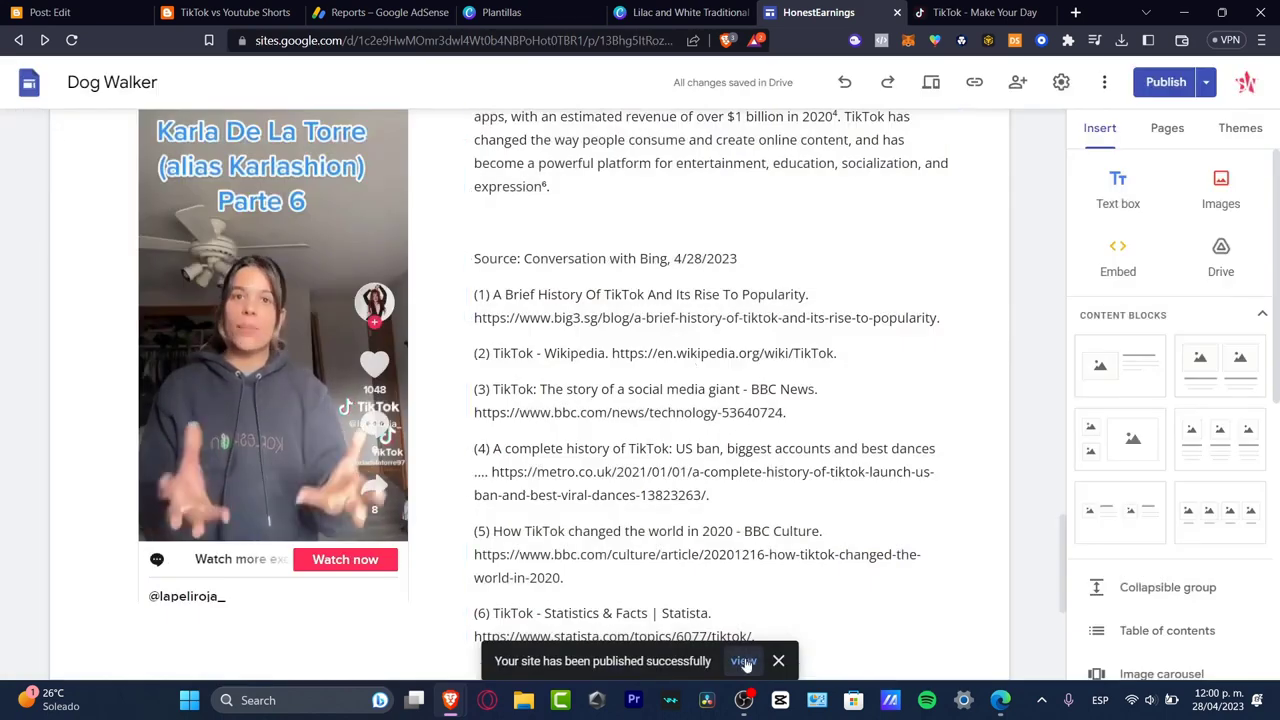
click(745, 662)
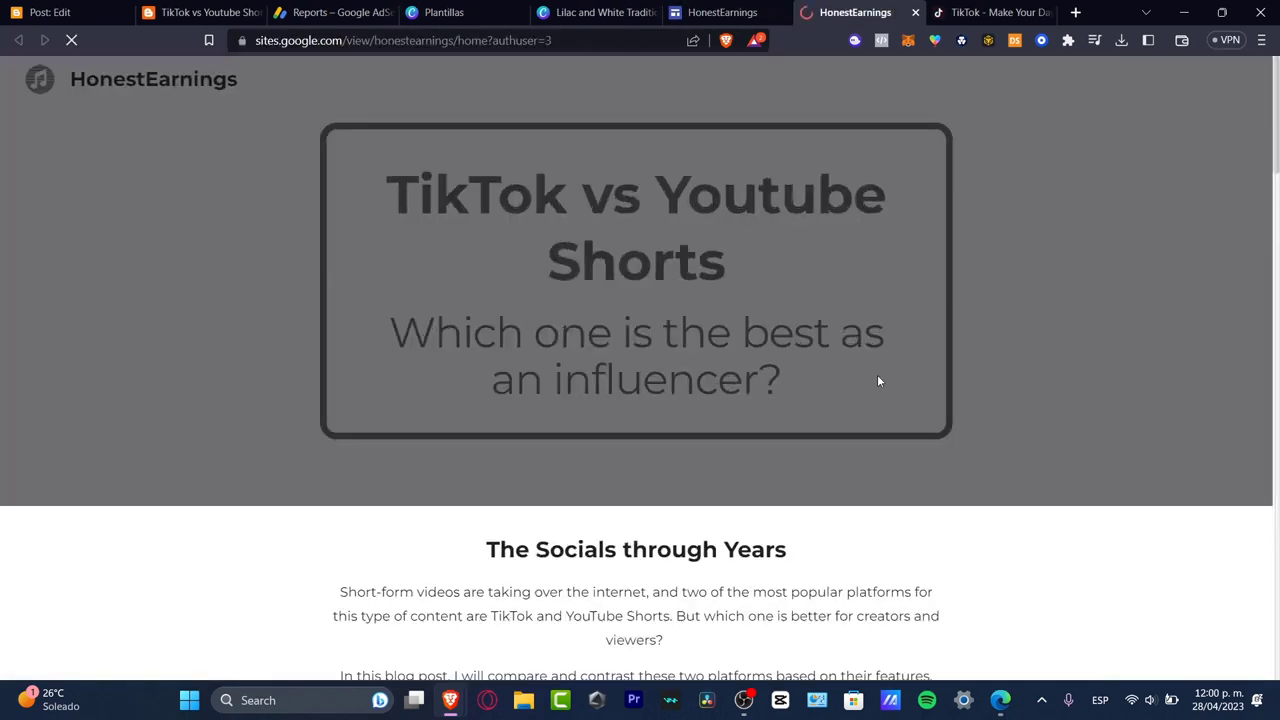
scroll(1046, 242, down, 10)
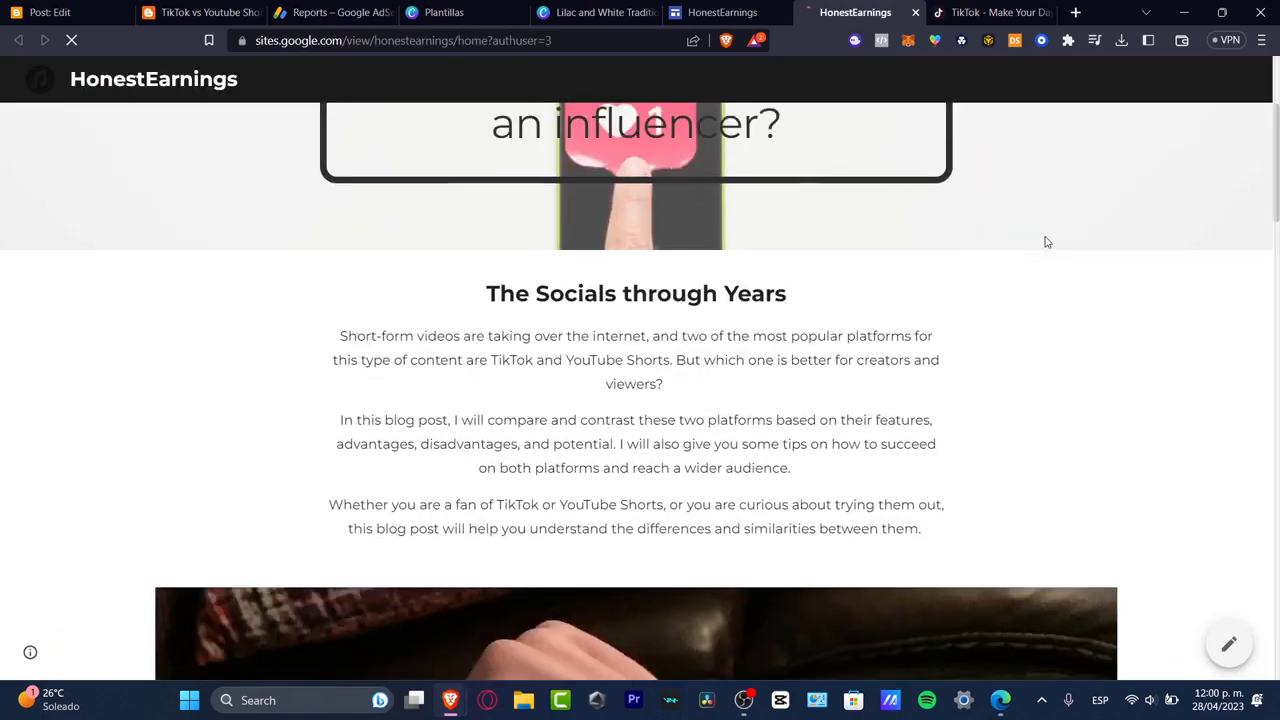
scroll(1046, 242, down, 10)
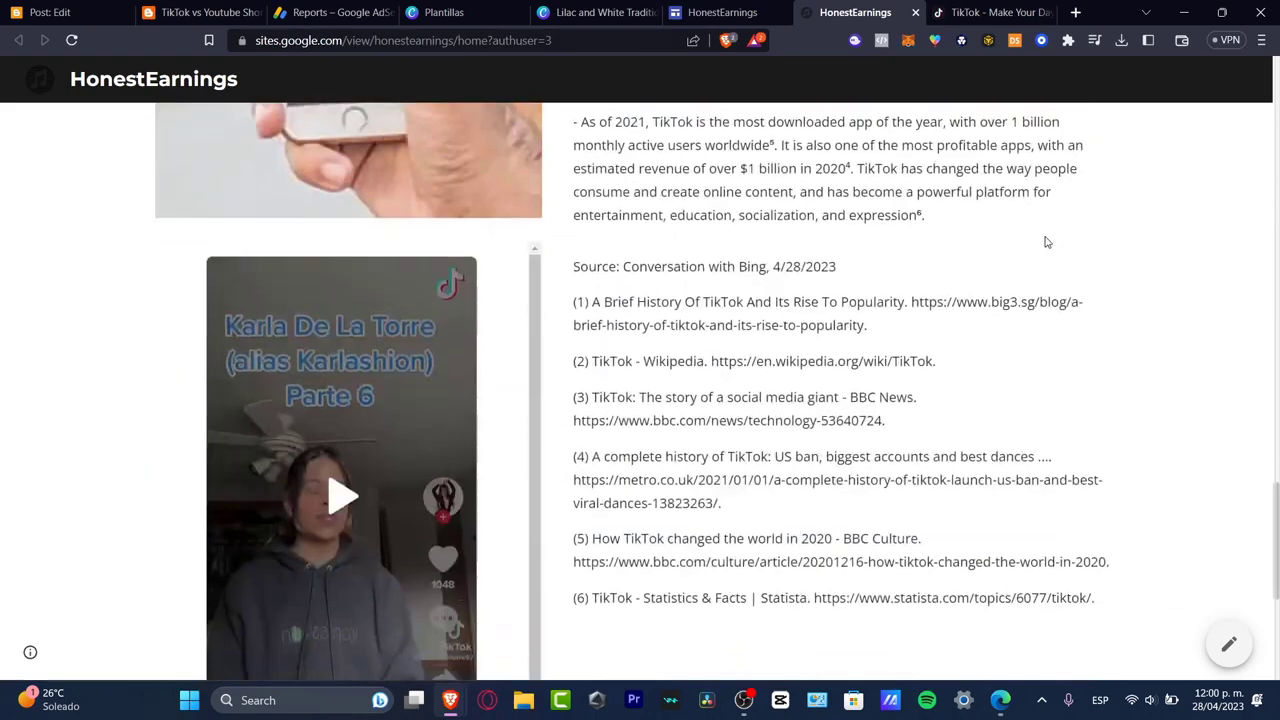
scroll(1046, 242, down, 3)
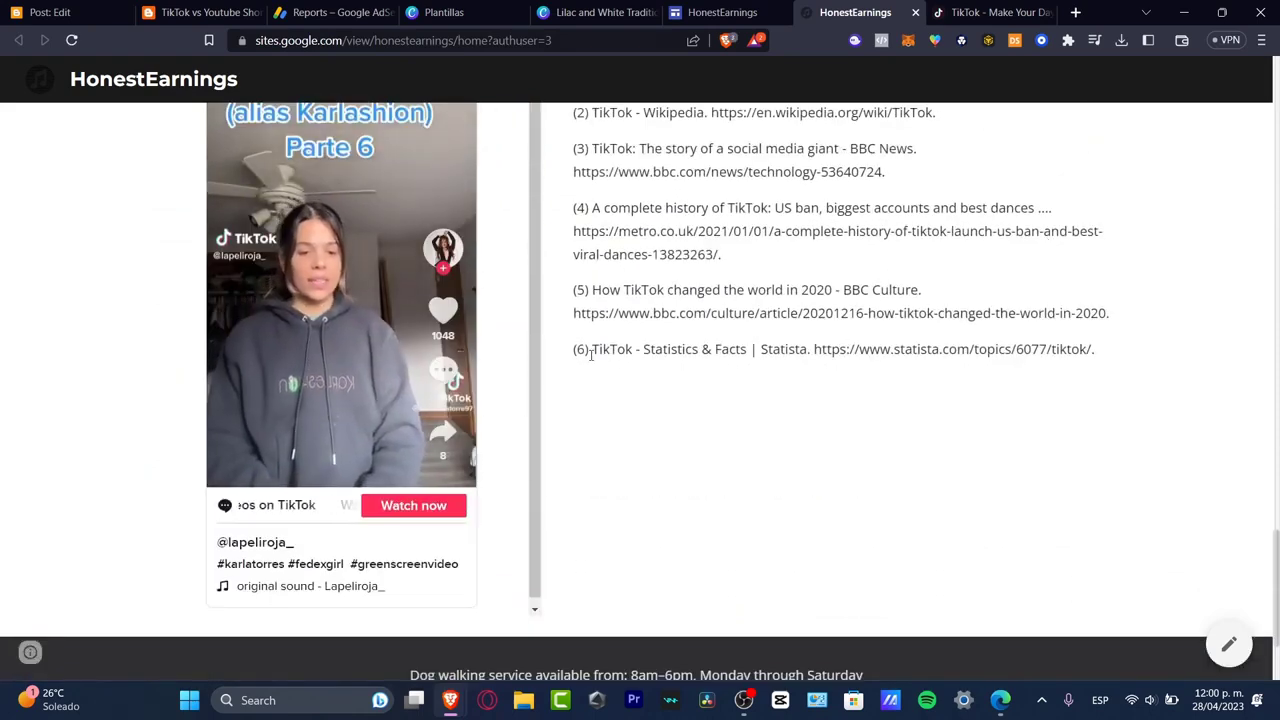
scroll(1058, 556, down, 2)
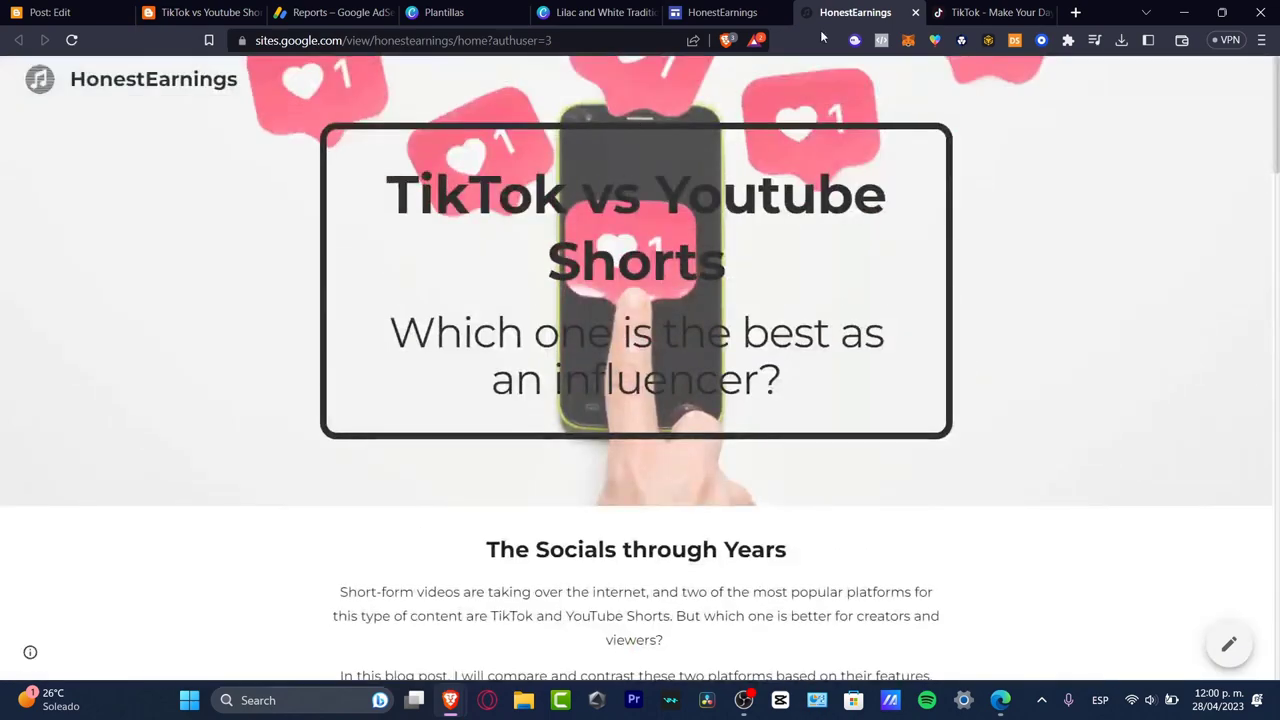
Switch to Google AdSense and start adding a new site to the list of managed sites
click(305, 12)
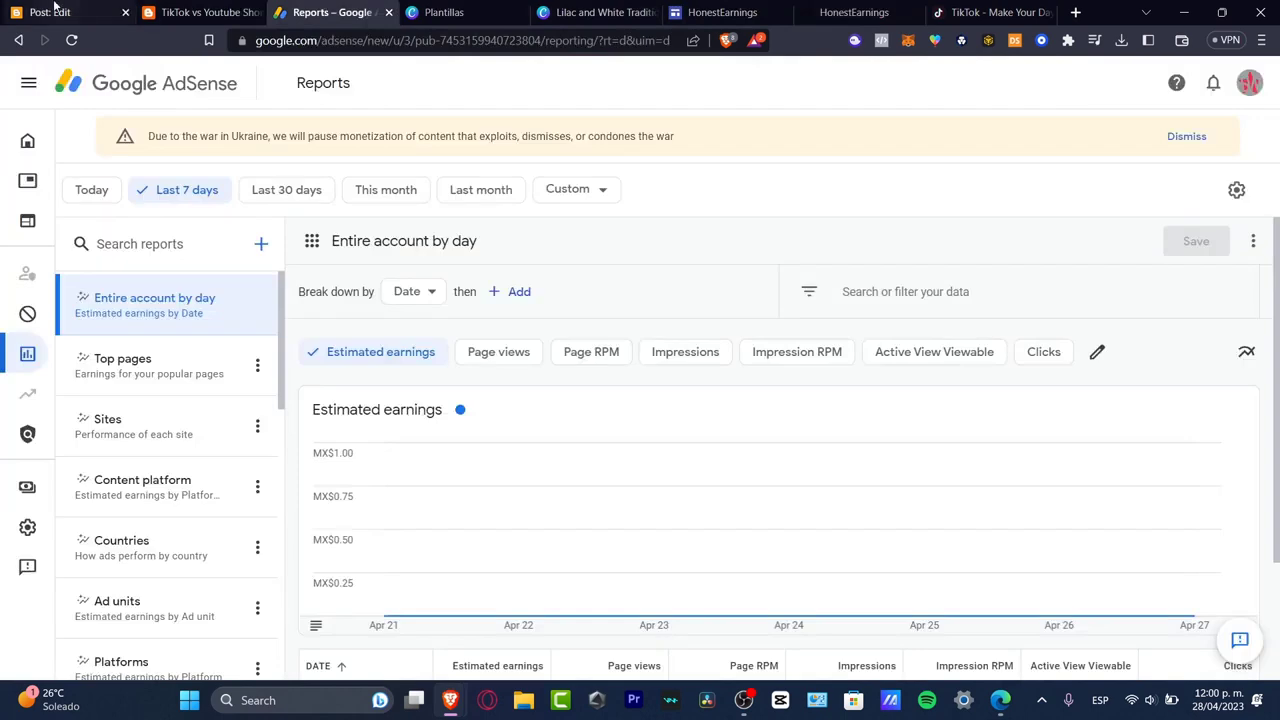
click(30, 185)
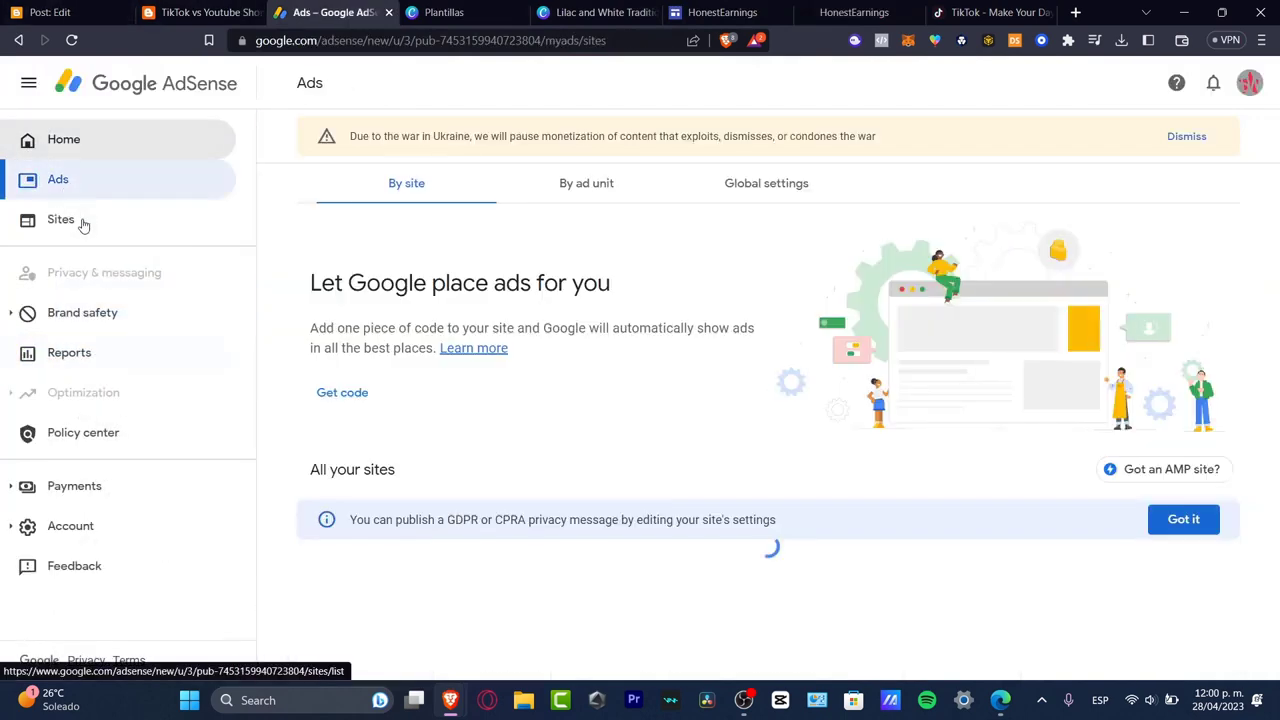
click(83, 222)
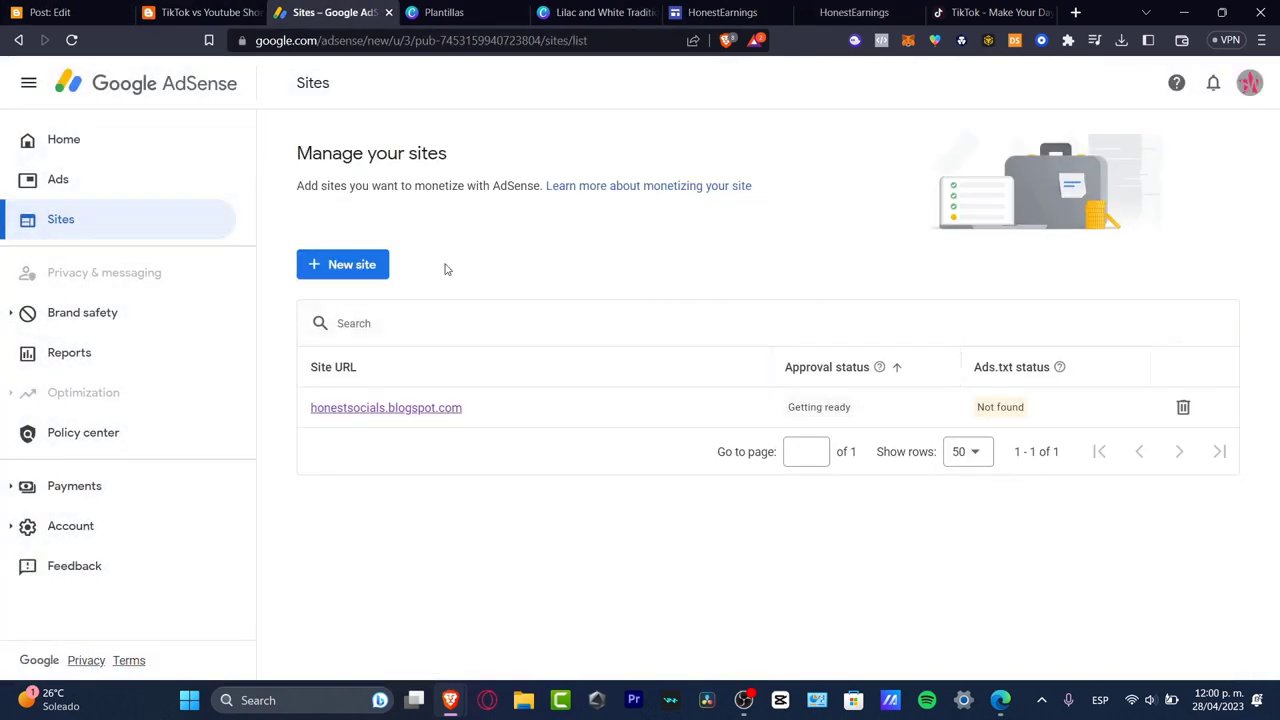
click(340, 266)
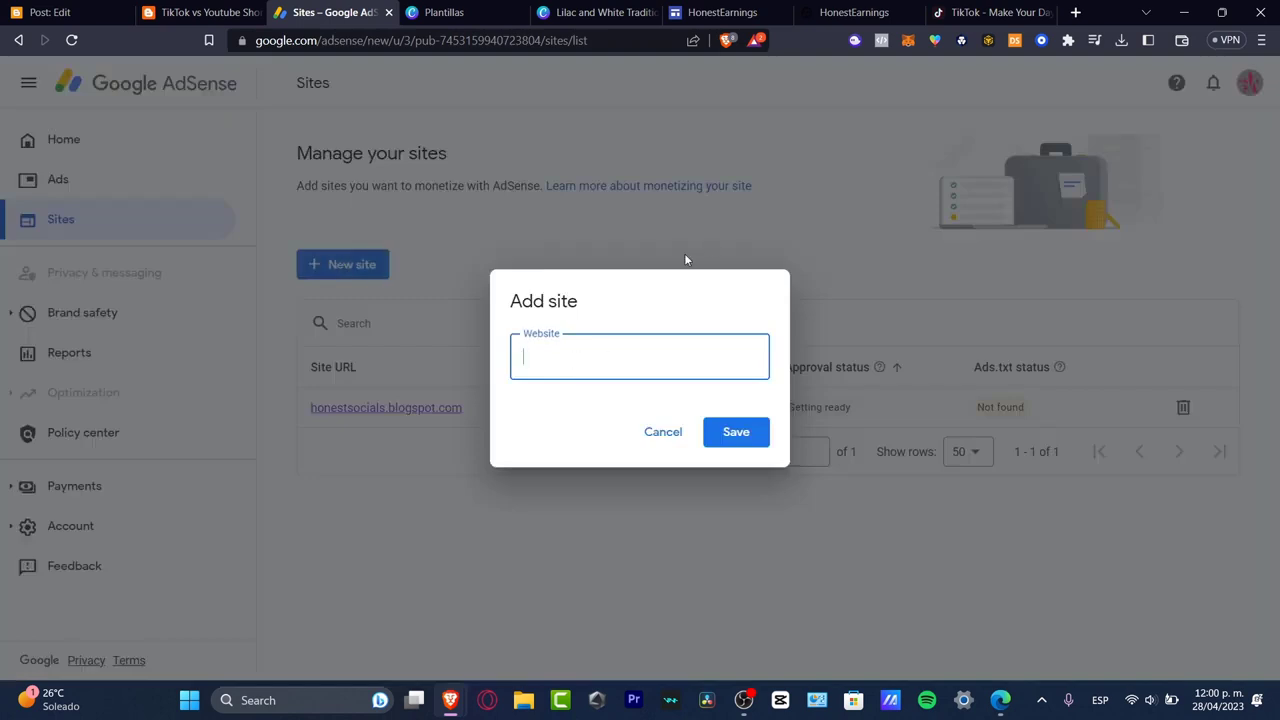
Copy the published site's address, sites.google.com/view/honestearnings, and try to save it as the new AdSense website
click(855, 12)
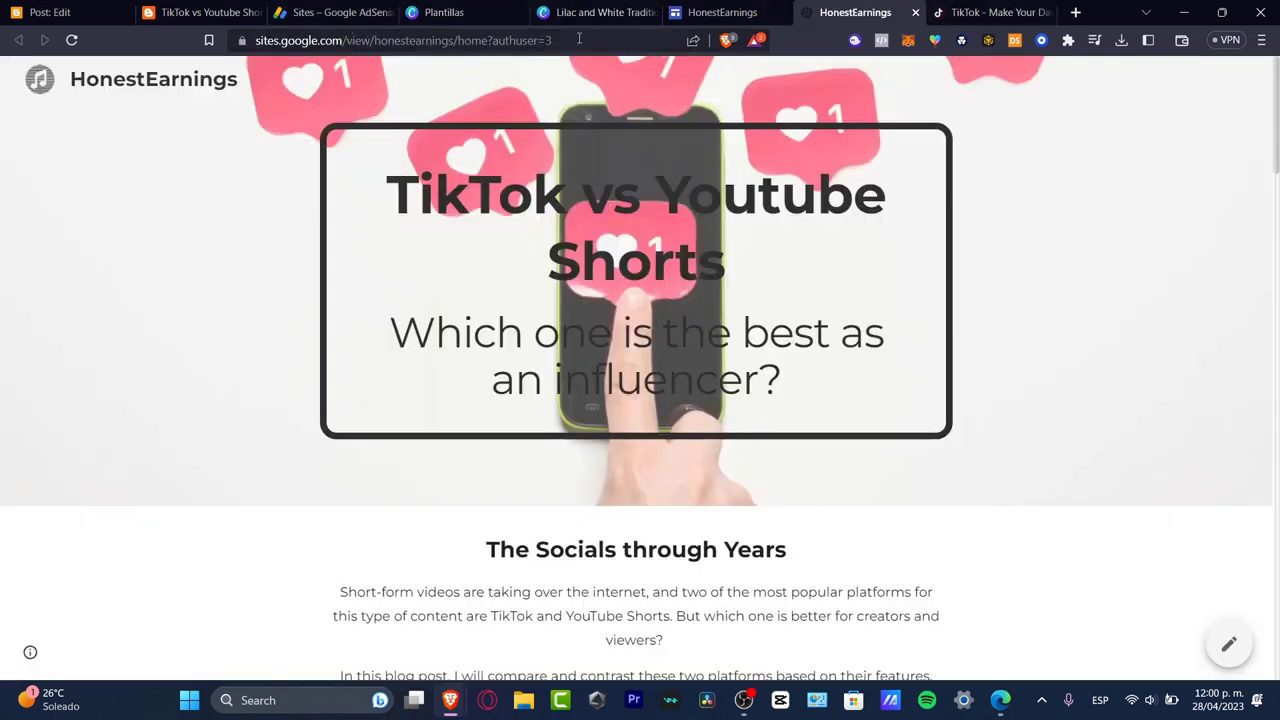
click(452, 41)
drag(350, 28, 256, 38)
key(ctrl+c)
click(40, 12)
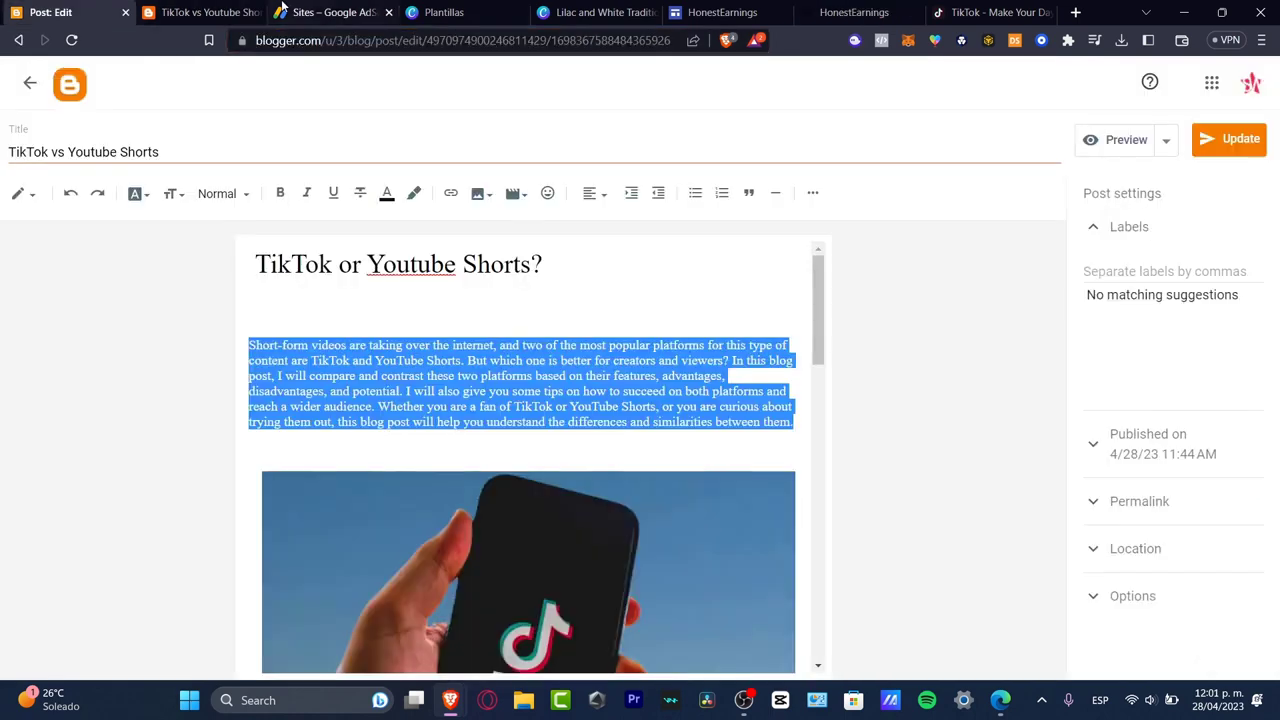
click(200, 12)
click(338, 12)
key(ctrl+v)
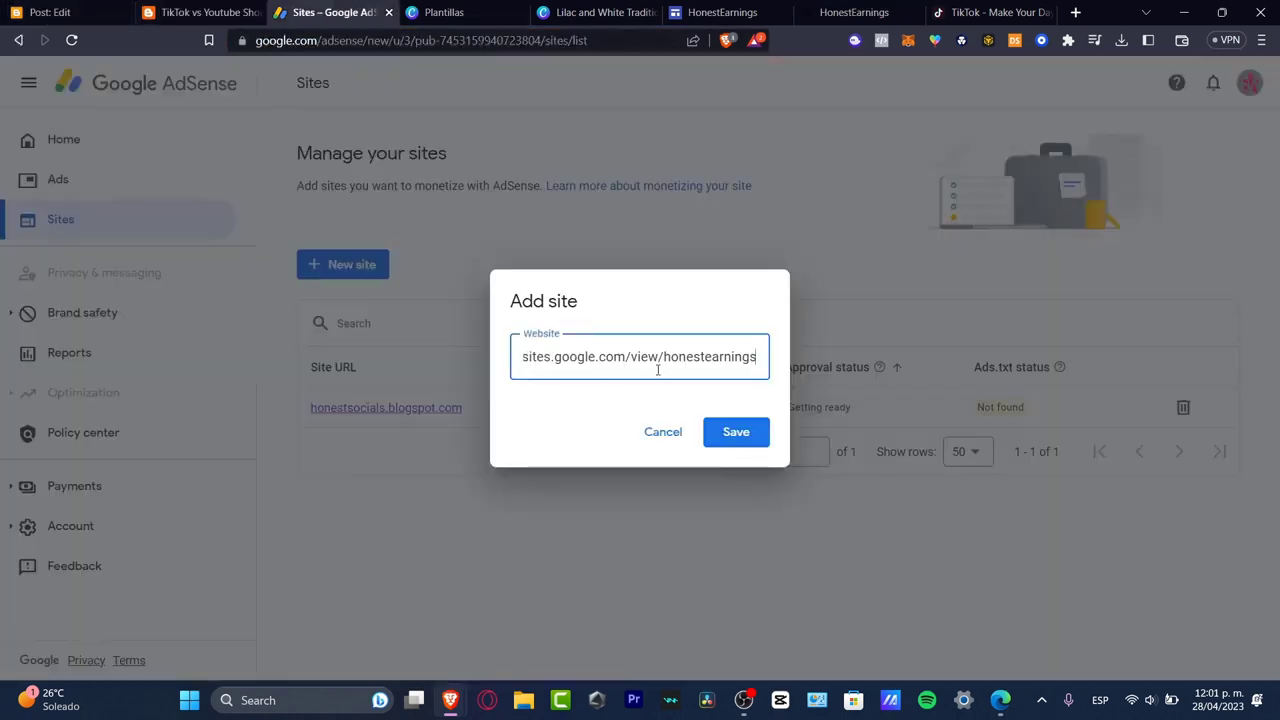
click(738, 433)
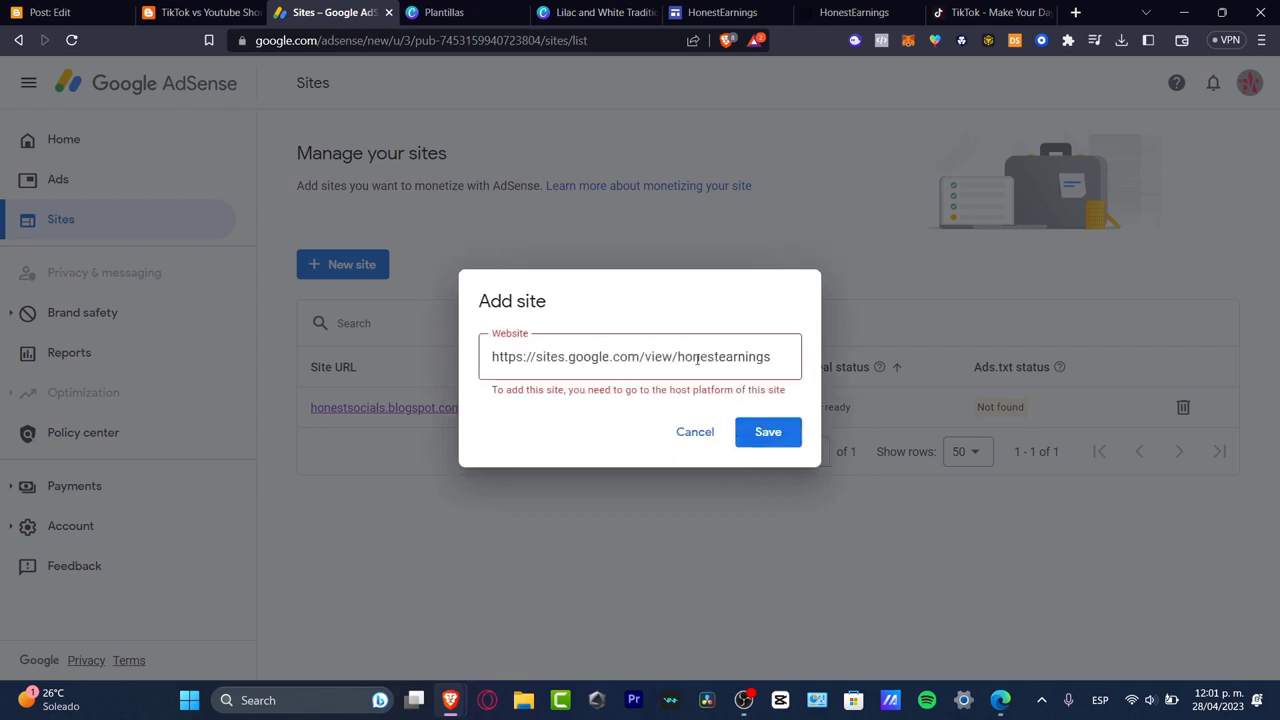
Return to the HonestEarnings editor in Google Sites and go back to the page header
click(721, 12)
click(762, 118)
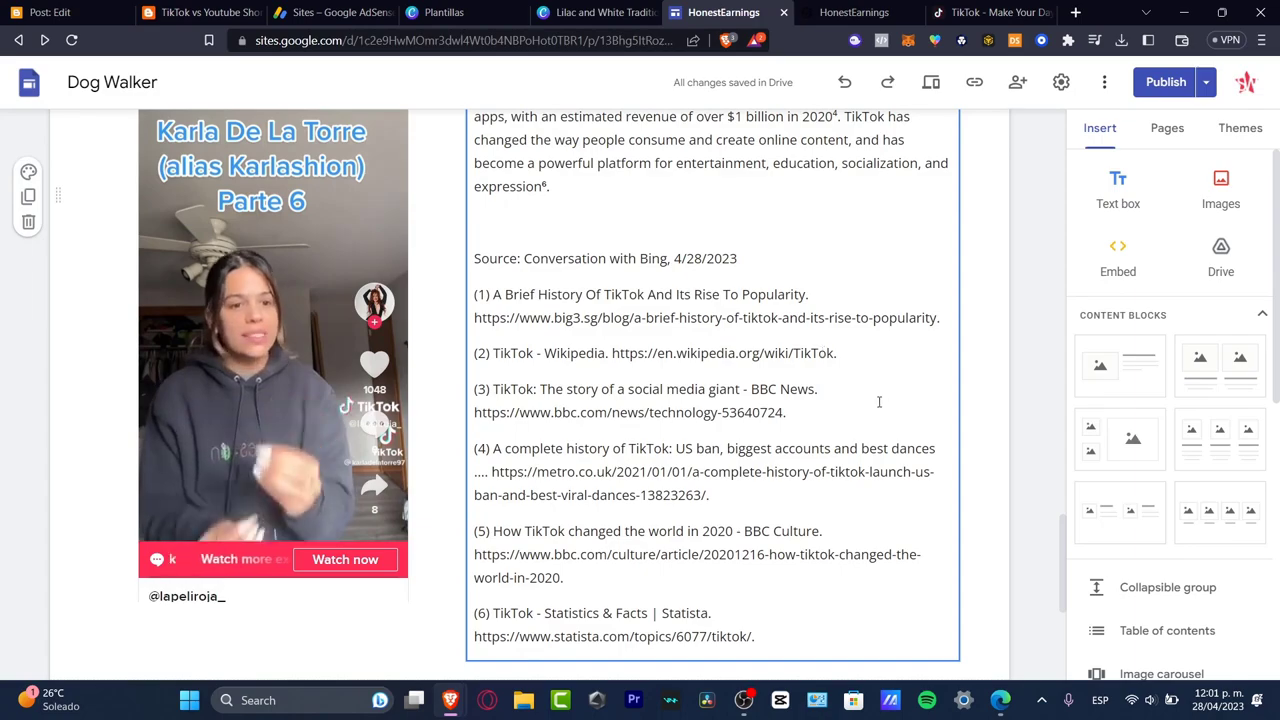
scroll(901, 415, up, 20)
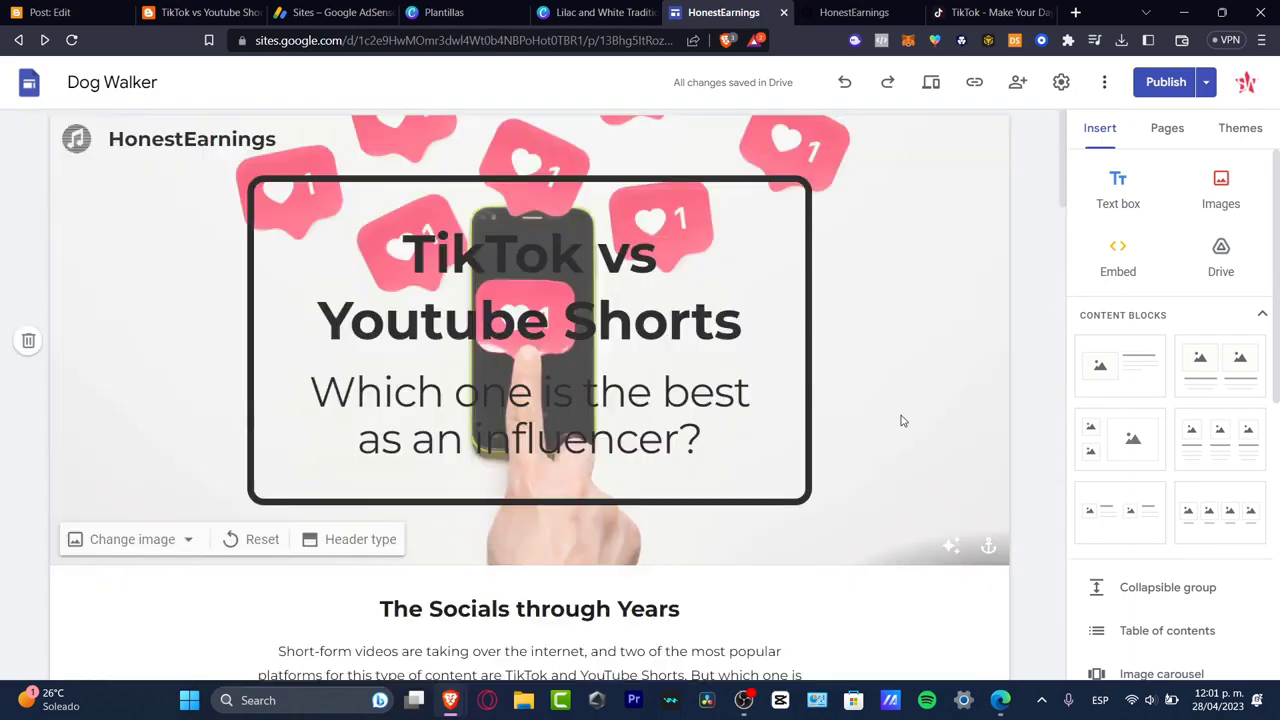